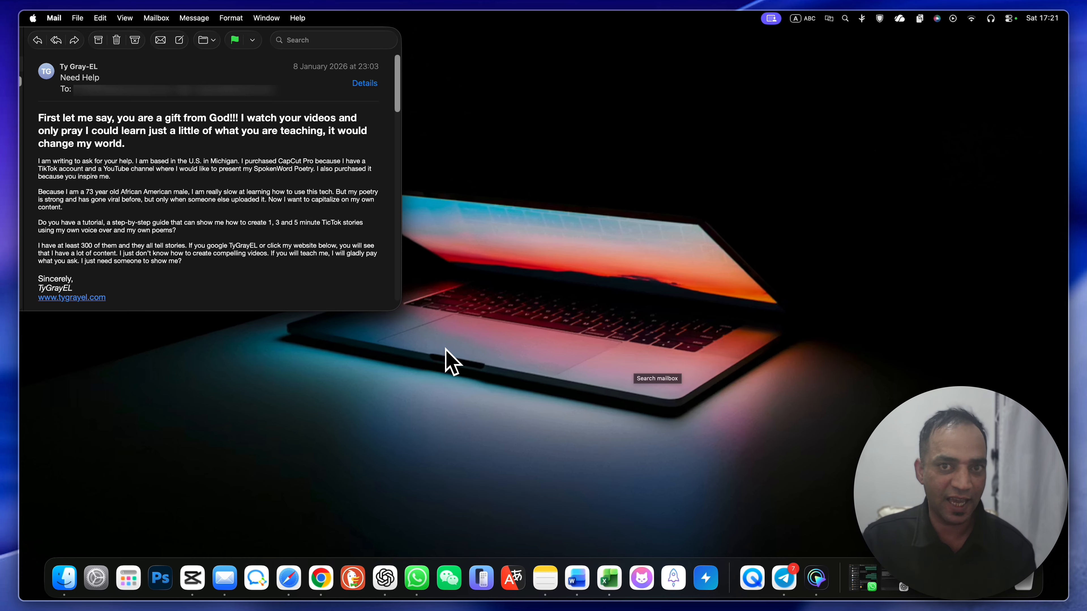
Step: Switch to Microsoft Word and highlight the complete six-line poem
{"action": "key", "text": "super+4"}
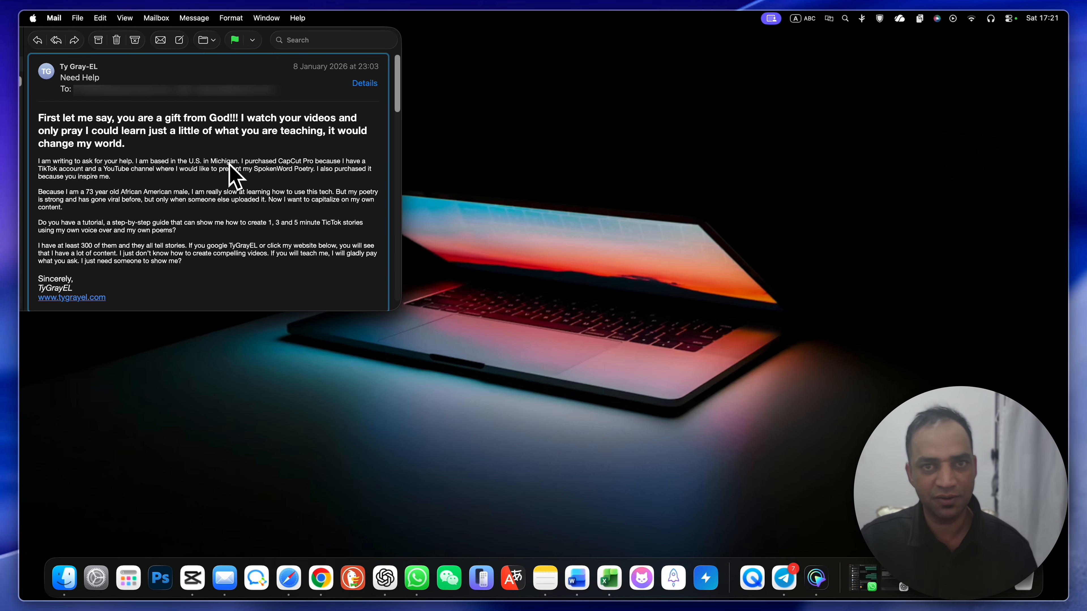
{"action": "key", "text": "super+4"}
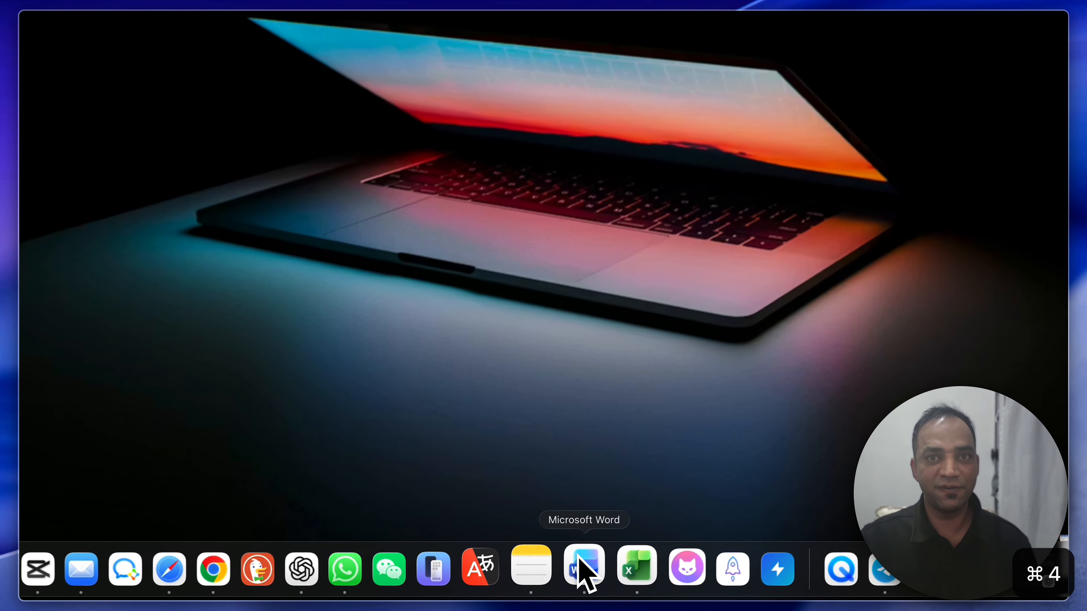
{"action": "left_click", "coordinate": [577, 578]}
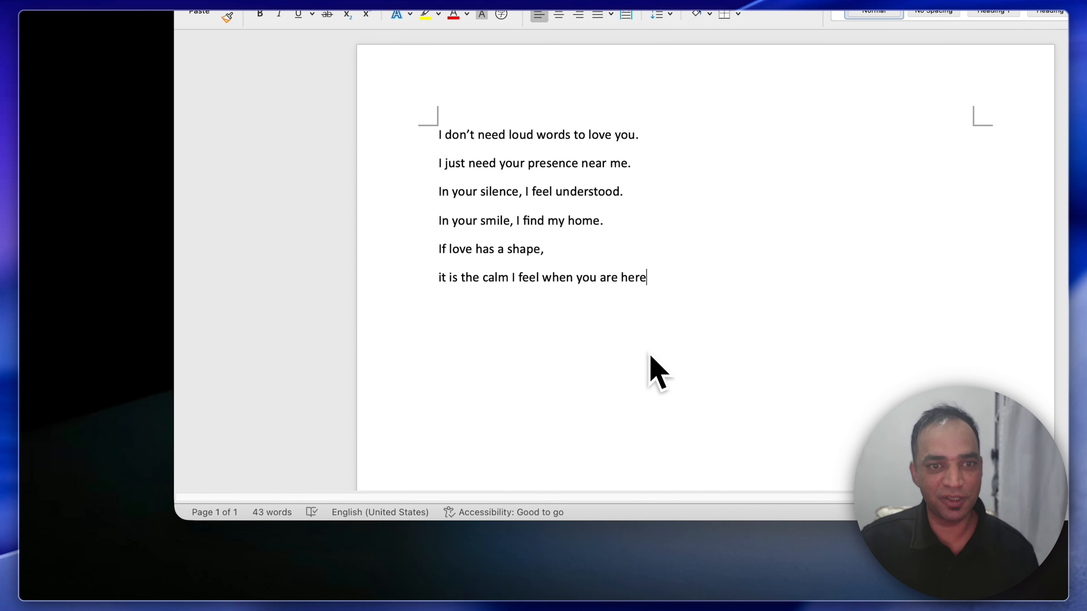
{"action": "left_click_drag", "start_coordinate": [642, 268], "coordinate": [438, 153]}
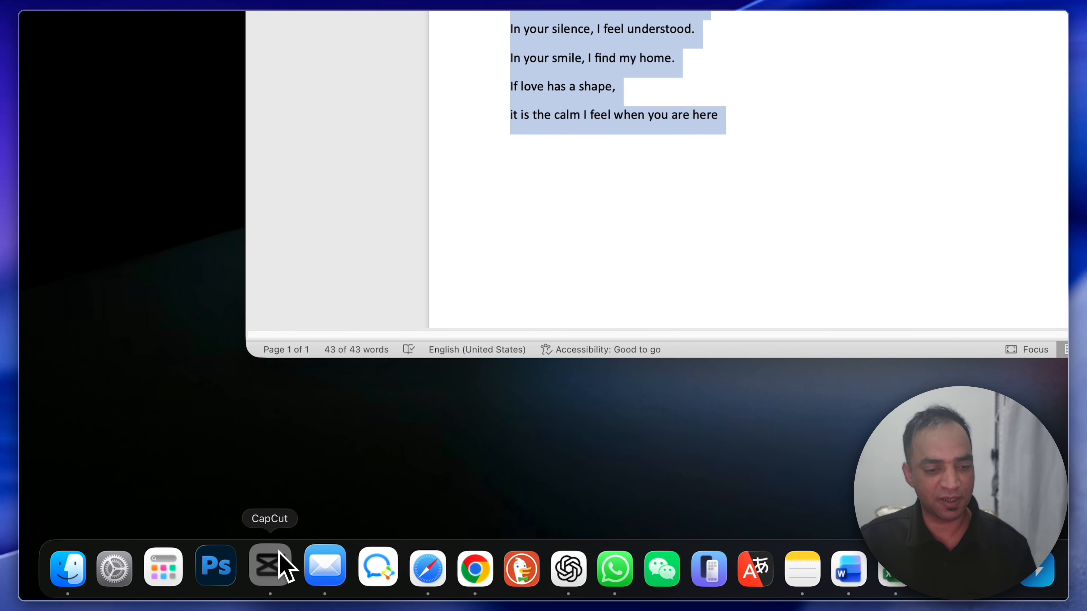
Step: Start a voiceover recording in CapCut with the Yeti X input device and bring up the poem in Word for reading
{"action": "left_click", "coordinate": [280, 556]}
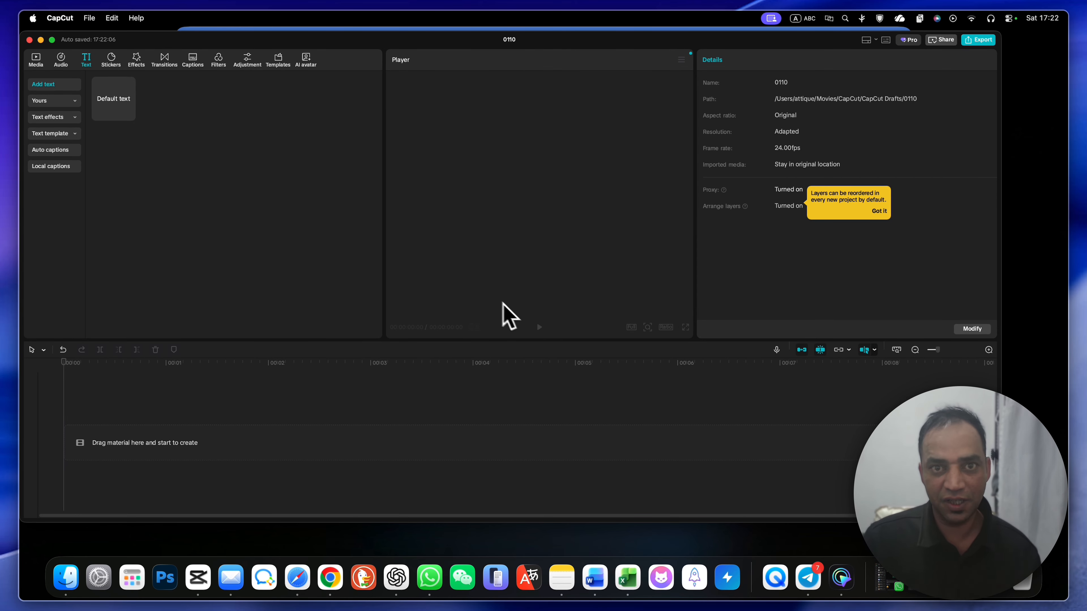
{"action": "left_click", "coordinate": [777, 351]}
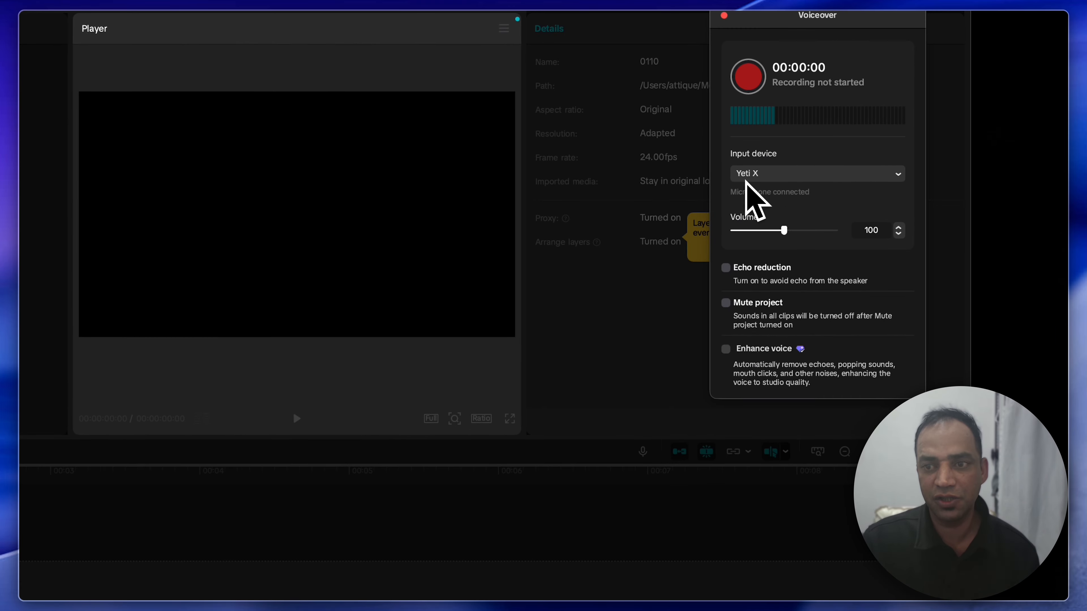
{"action": "left_click", "coordinate": [753, 174]}
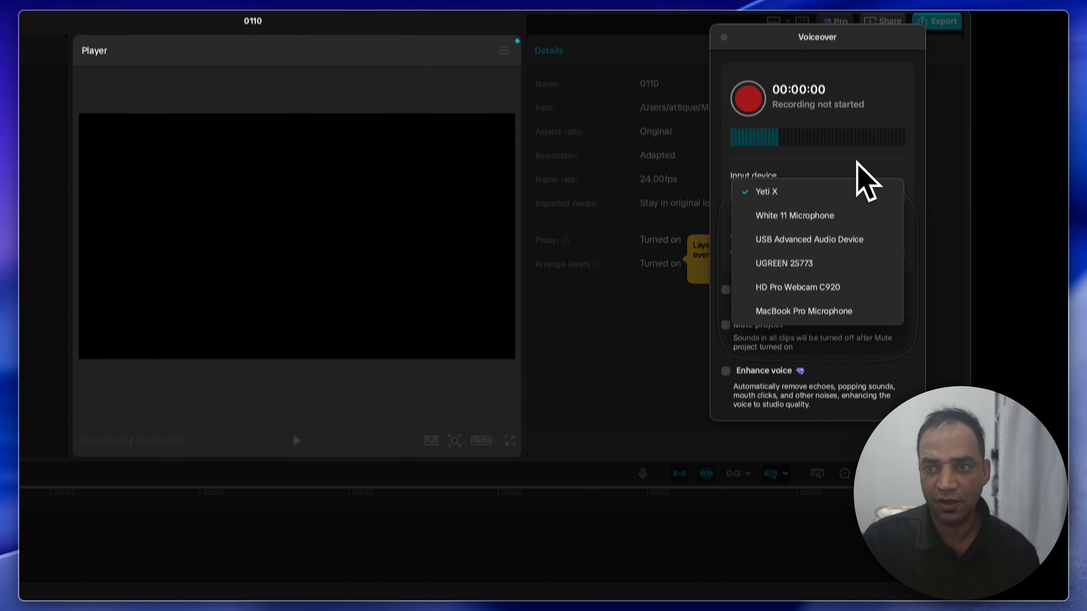
{"action": "left_click", "coordinate": [825, 171]}
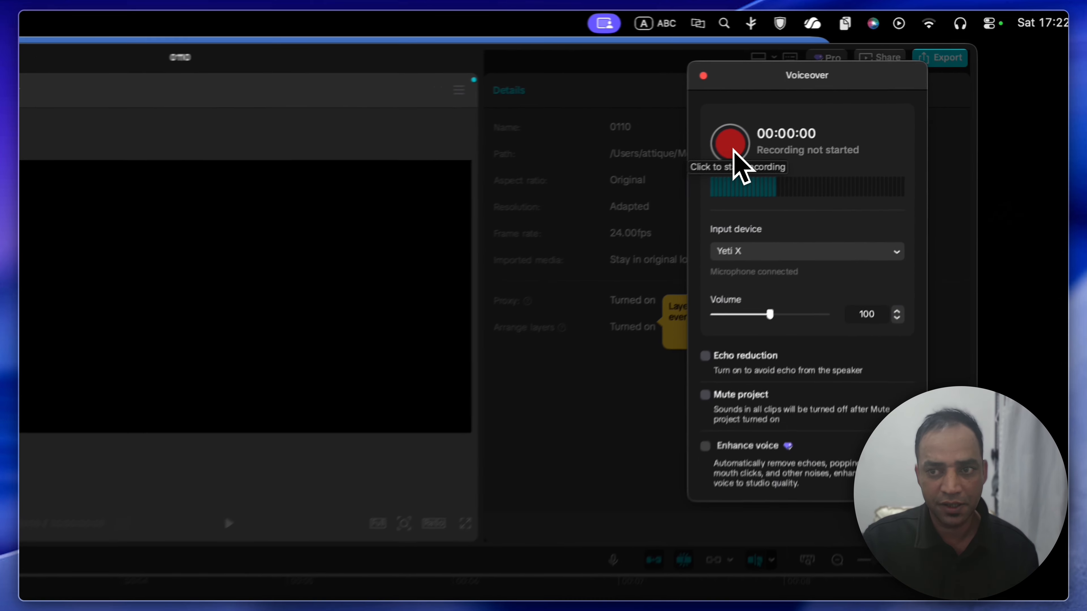
{"action": "left_click", "coordinate": [732, 147]}
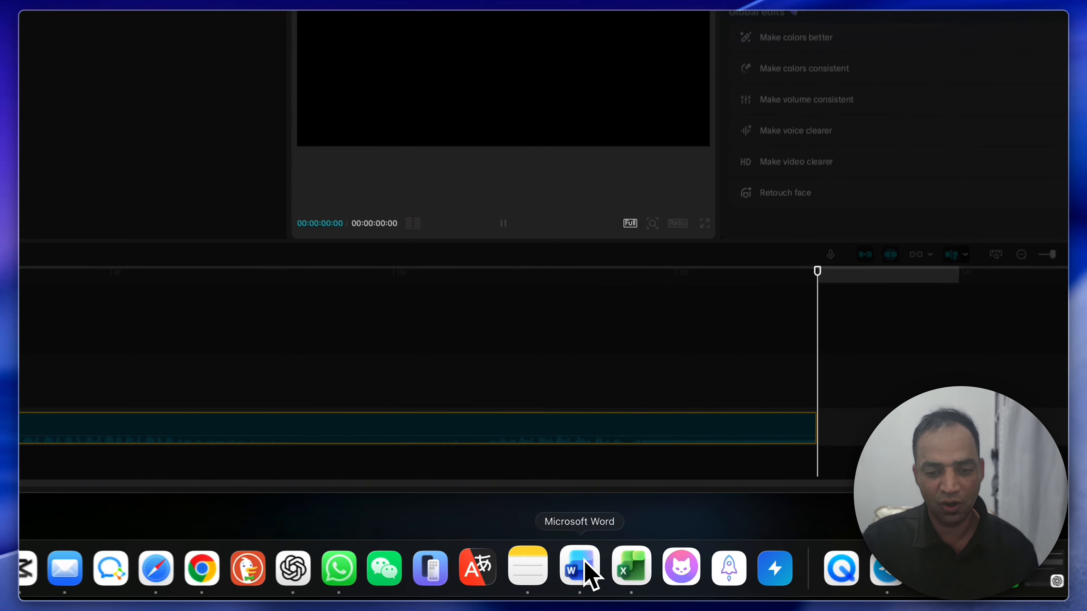
{"action": "left_click", "coordinate": [582, 567]}
{"action": "left_click", "coordinate": [607, 239]}
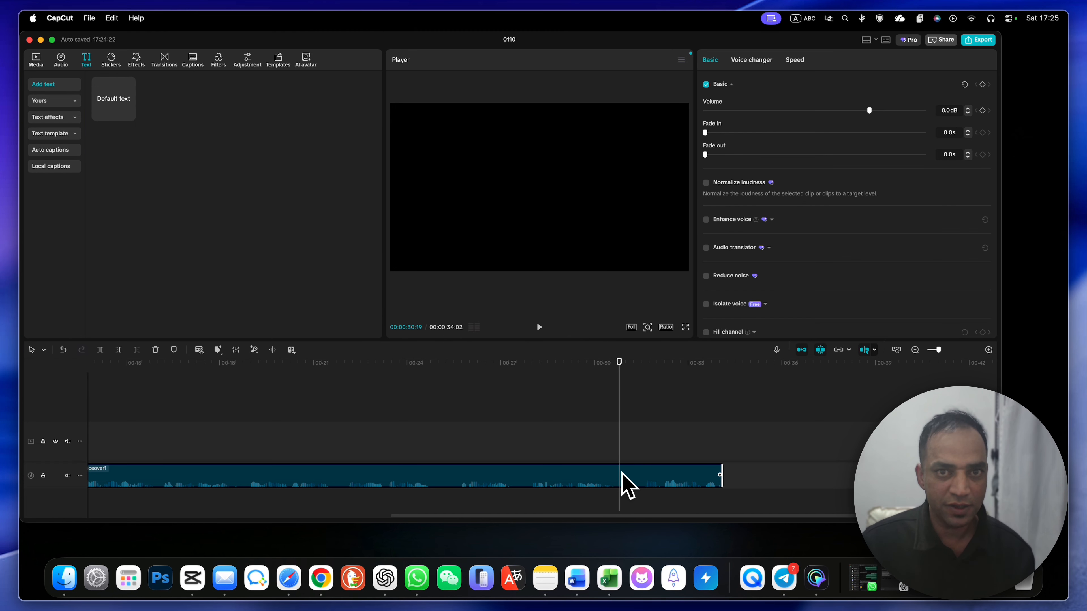
Step: Split the voiceover at 00:00:30:19 and delete the part after the cut
{"action": "key", "text": "super+b"}
{"action": "key", "text": "super+b"}
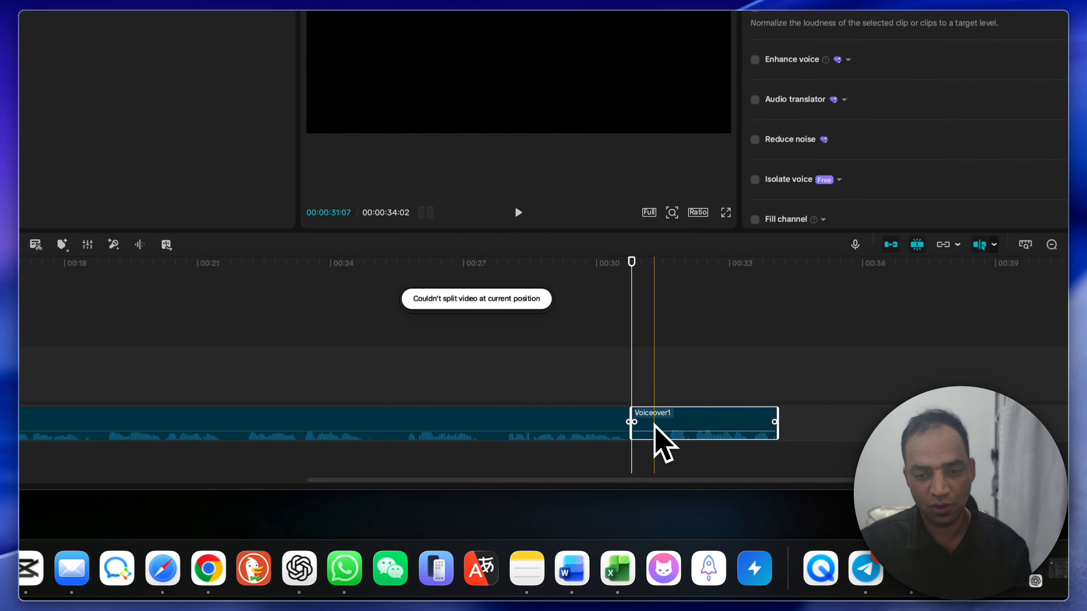
{"action": "key", "text": "BackSpace"}
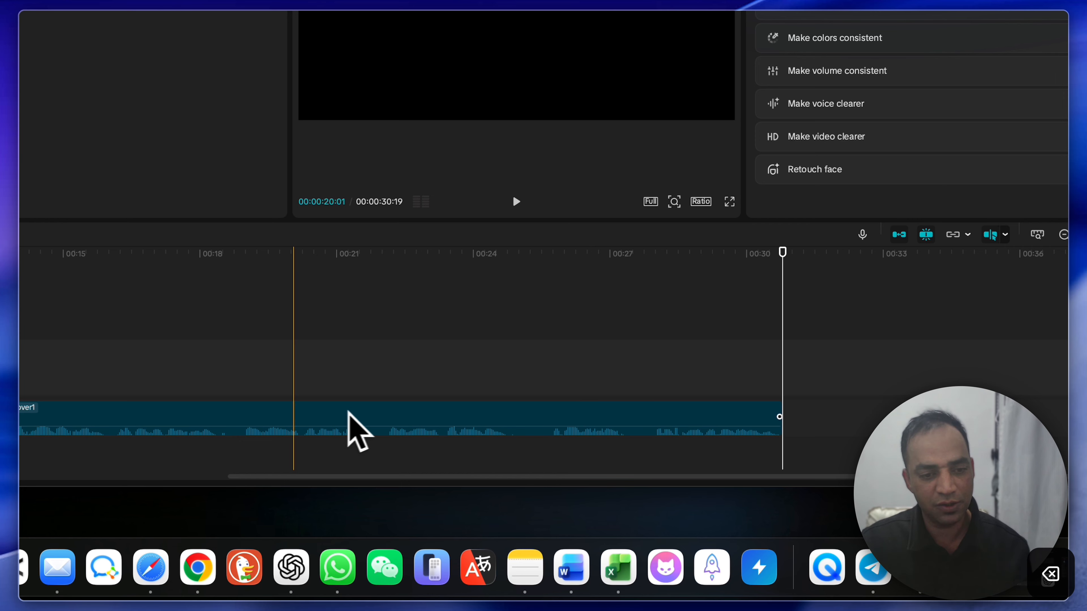
Step: Cut away everything in the voiceover before about 00:00:11:17 and move the remaining clips to the start of the timeline
{"action": "scroll", "coordinate": [325, 415], "scroll_direction": "left", "scroll_amount": 10}
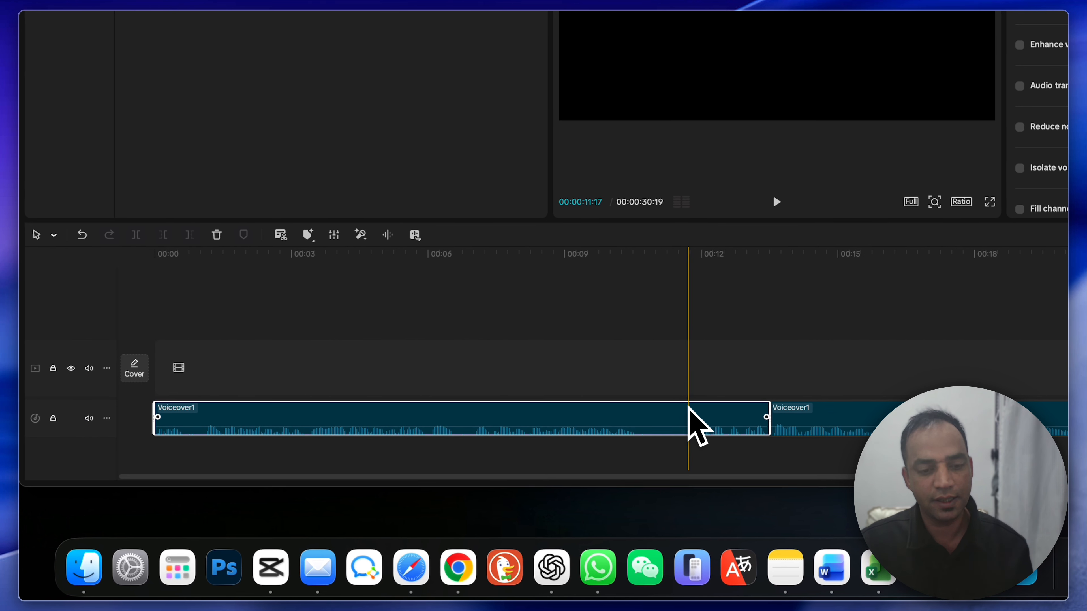
{"action": "key", "text": "super+b"}
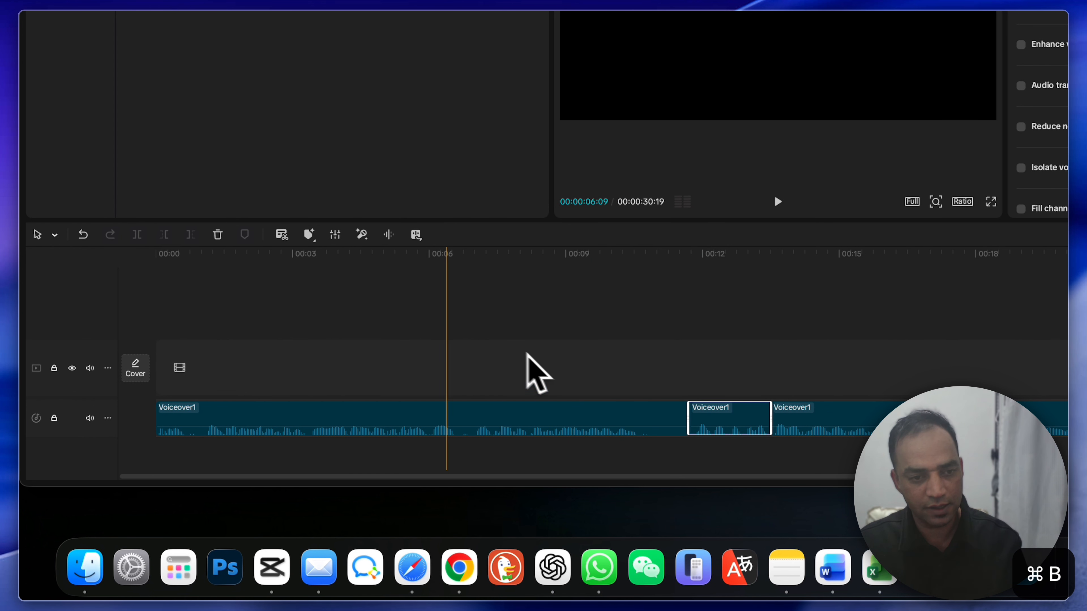
{"action": "left_click", "coordinate": [665, 421]}
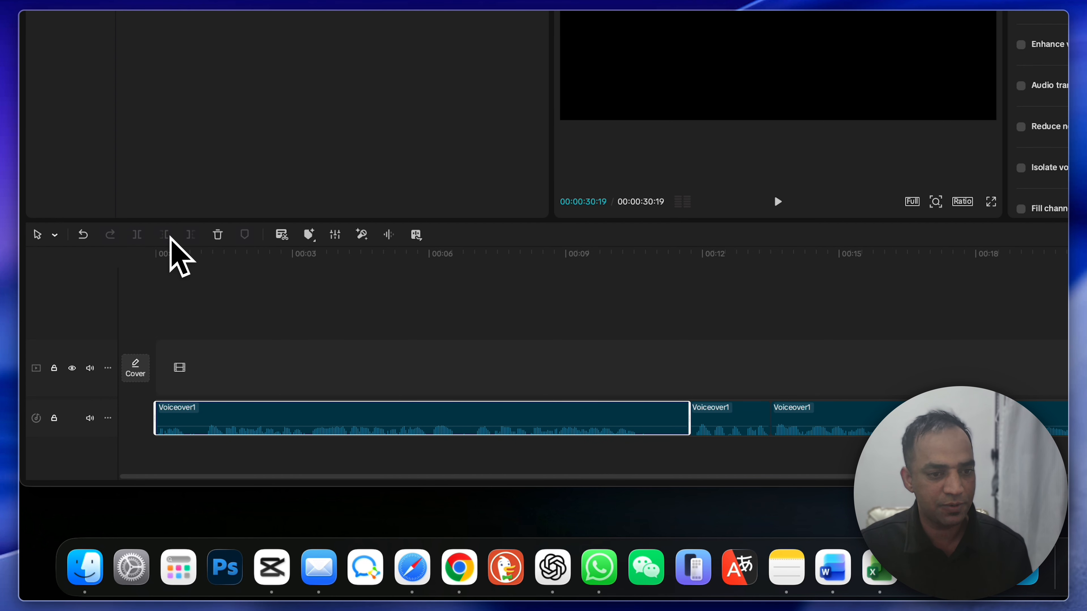
{"action": "left_click", "coordinate": [137, 234]}
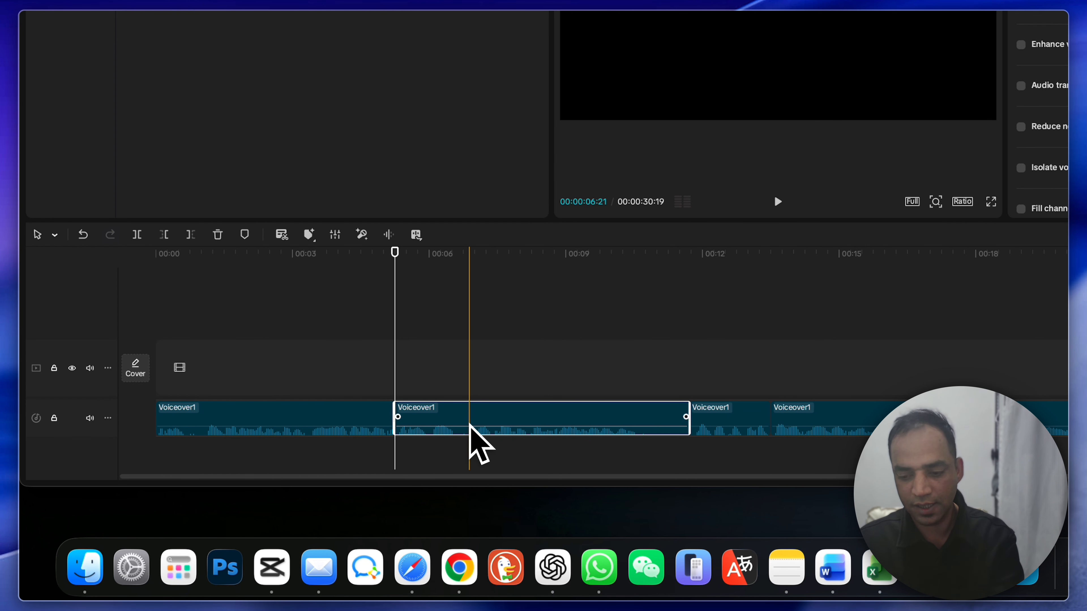
{"action": "key", "text": "Delete"}
{"action": "left_click", "coordinate": [311, 426]}
{"action": "key", "text": "Delete"}
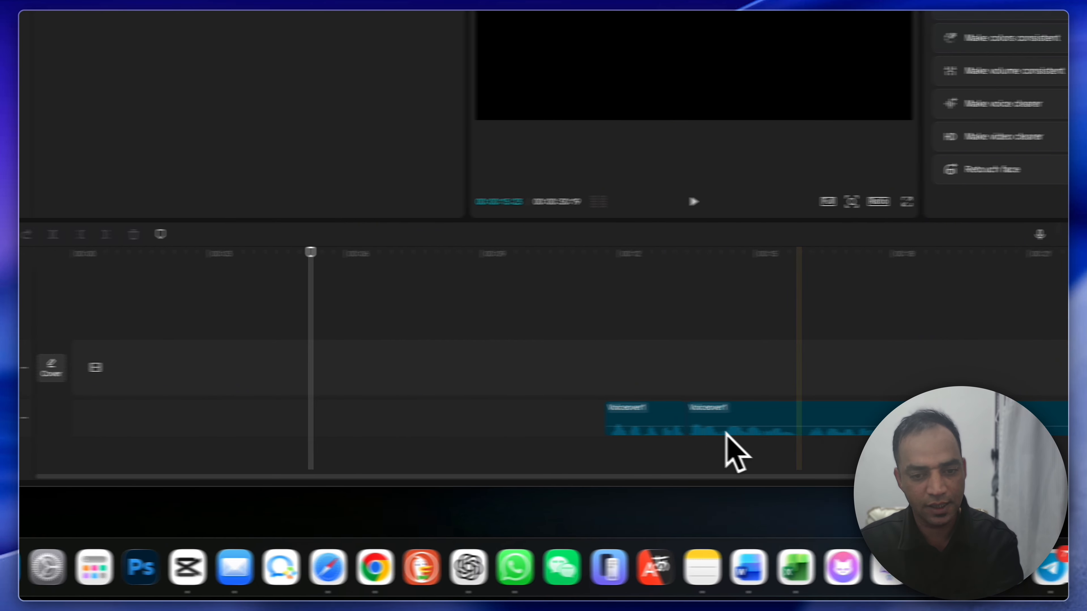
{"action": "scroll", "coordinate": [882, 461], "scroll_direction": "right", "scroll_amount": 10}
{"action": "left_click_drag", "start_coordinate": [897, 461], "coordinate": [19, 409]}
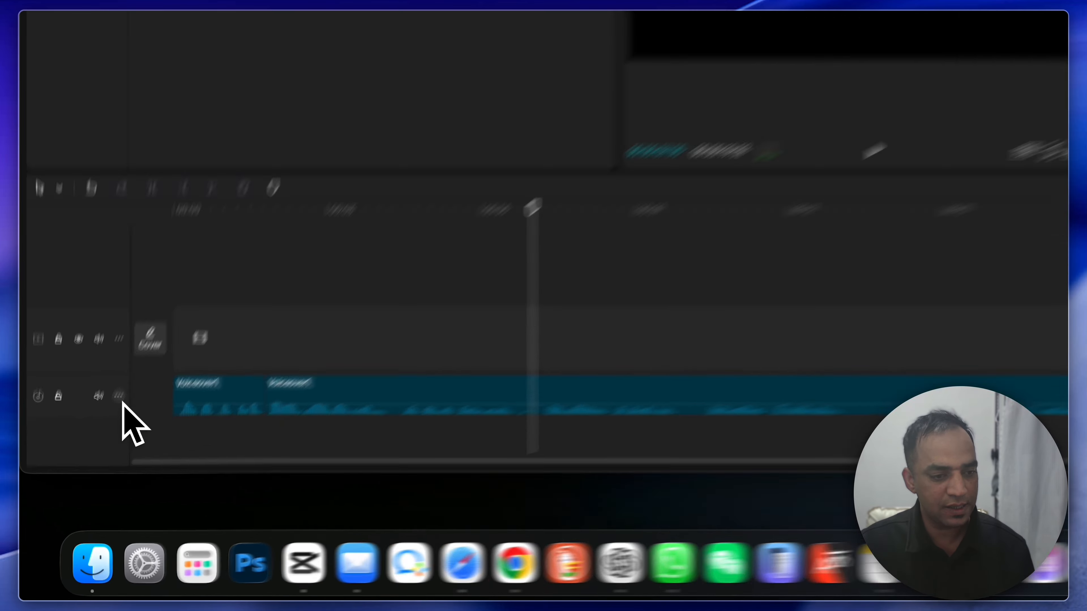
Step: Set the audio track's height to Tall and raise the volume of both voiceover clips above about 10 dB
{"action": "left_click", "coordinate": [80, 476]}
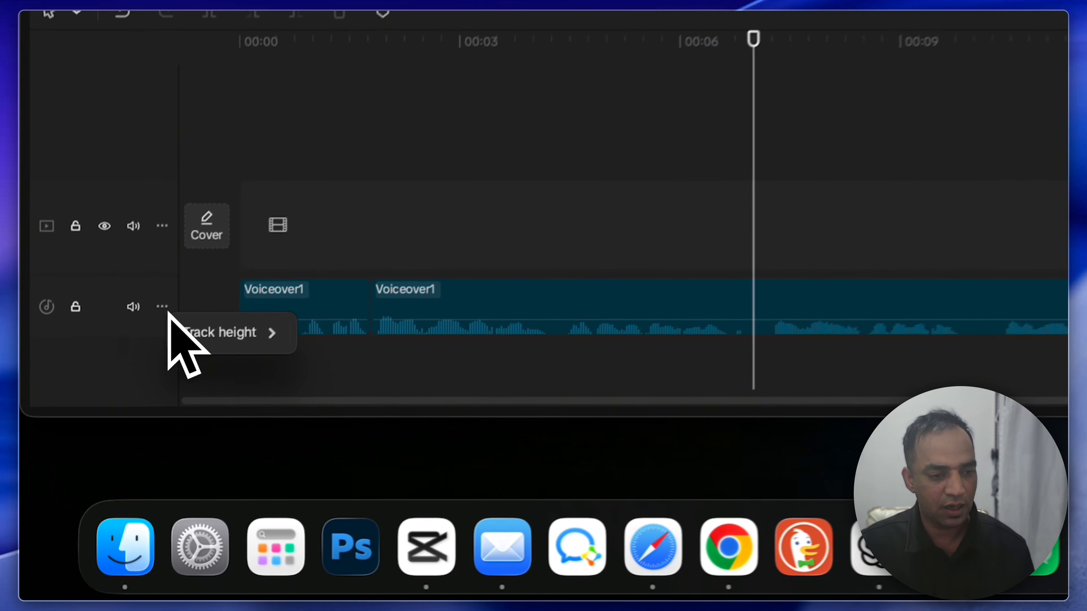
{"action": "mouse_move", "coordinate": [119, 490]}
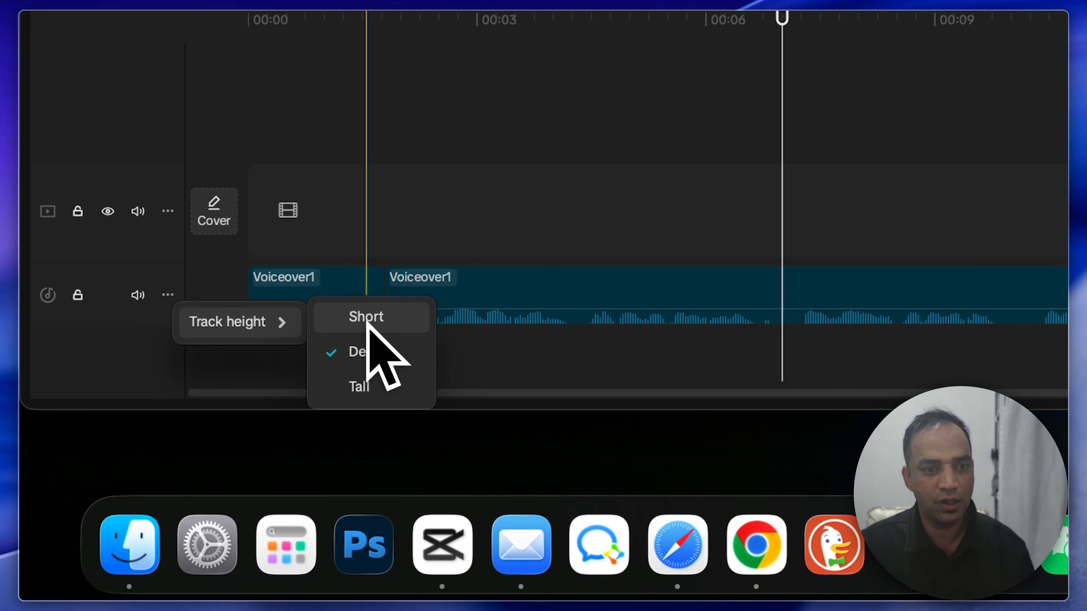
{"action": "left_click", "coordinate": [366, 387]}
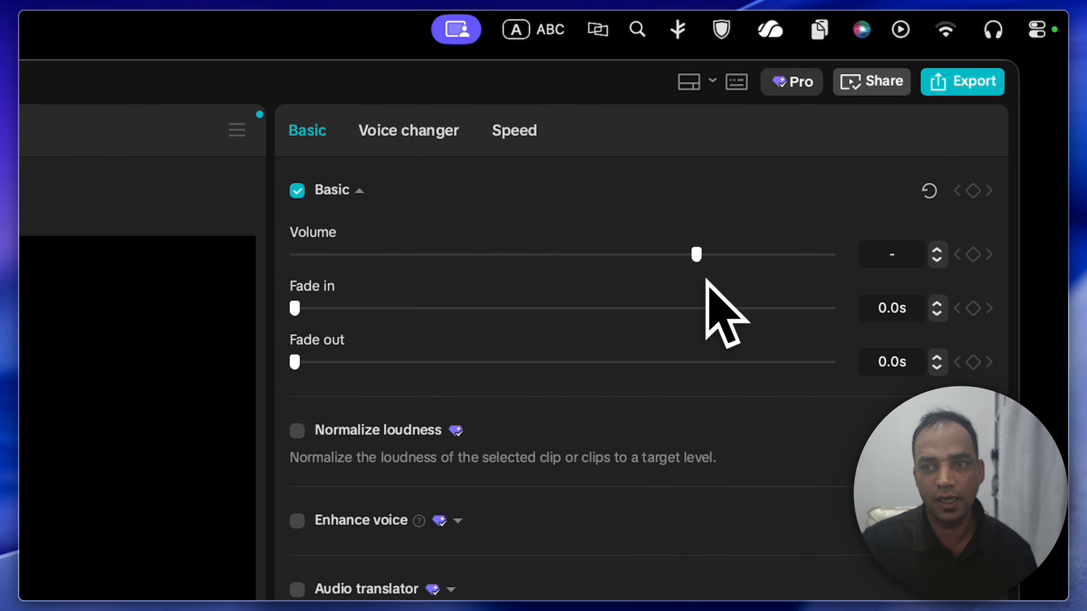
{"action": "left_click_drag", "start_coordinate": [701, 258], "coordinate": [770, 277]}
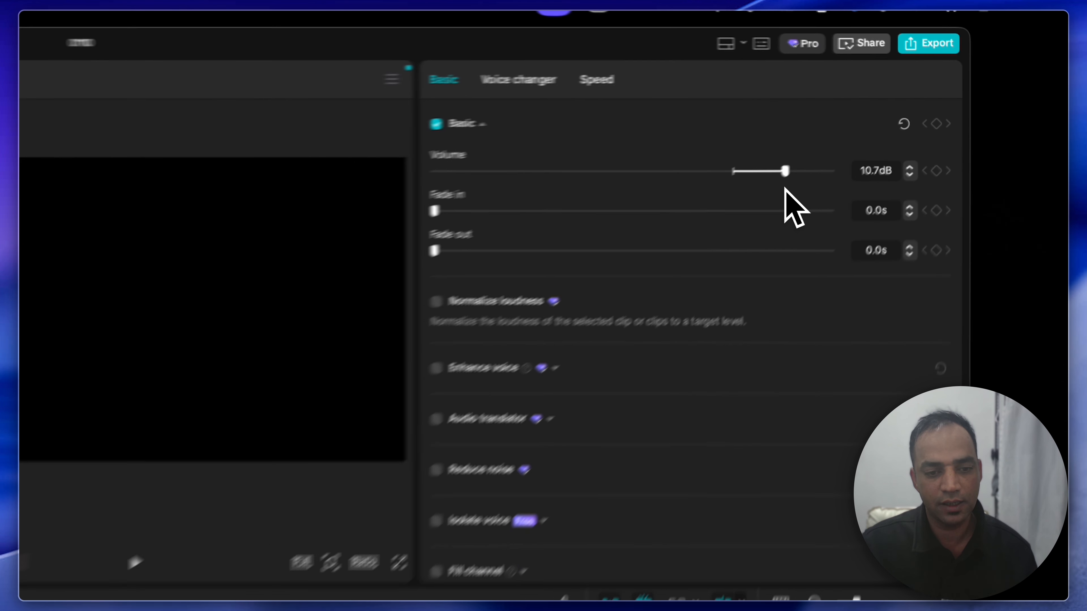
{"action": "left_click_drag", "start_coordinate": [786, 189], "coordinate": [812, 195]}
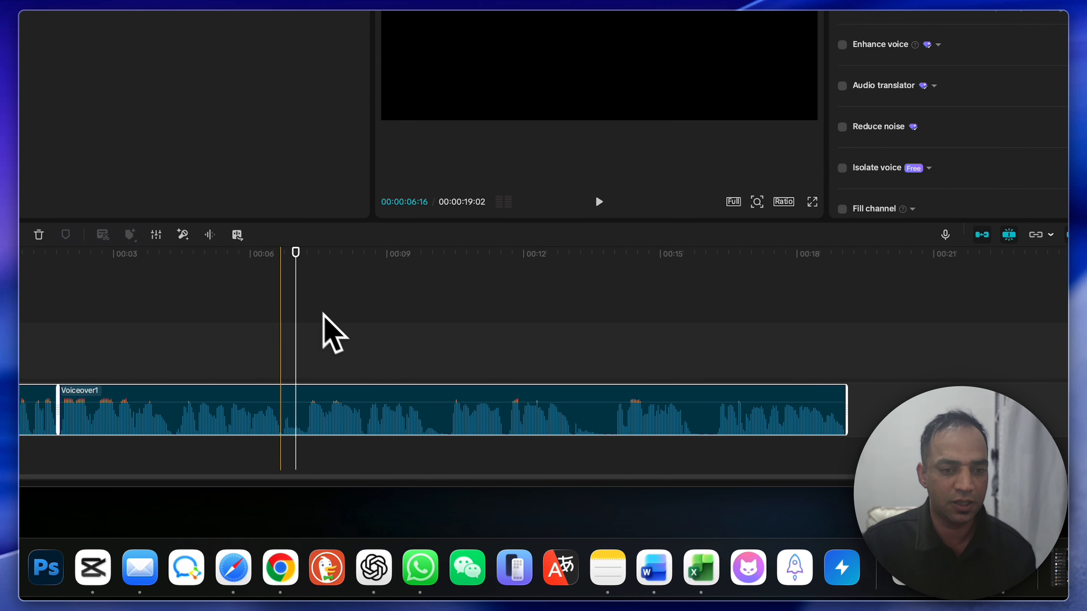
Step: Return the playhead to the start and generate auto captions with English as spoken language and bilingual captions set to None
{"action": "left_click_drag", "start_coordinate": [296, 306], "coordinate": [148, 454]}
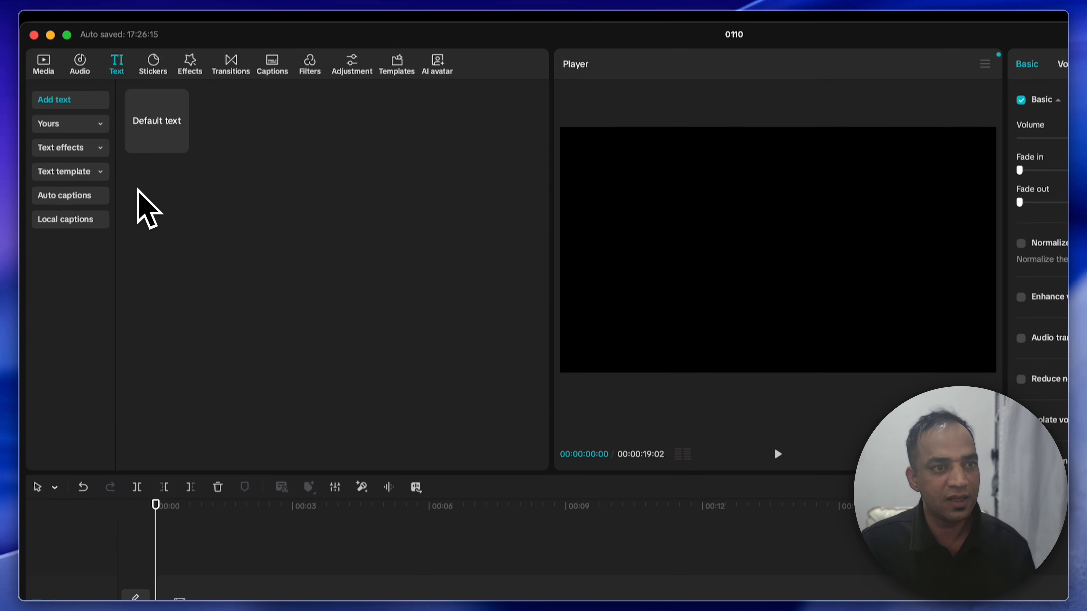
{"action": "left_click", "coordinate": [64, 196]}
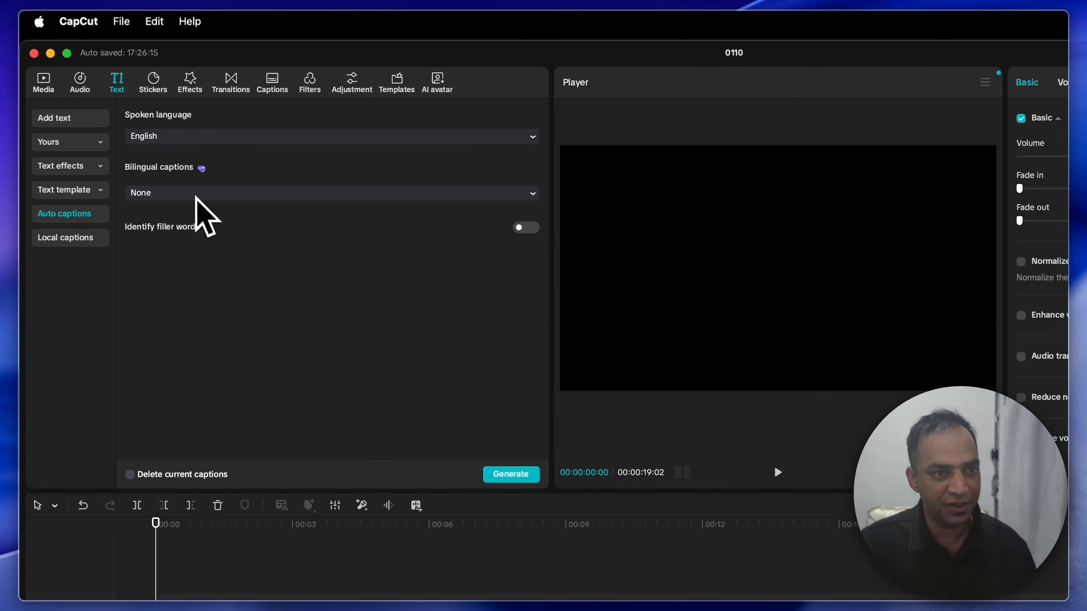
{"action": "left_click", "coordinate": [211, 193]}
{"action": "left_click", "coordinate": [194, 136]}
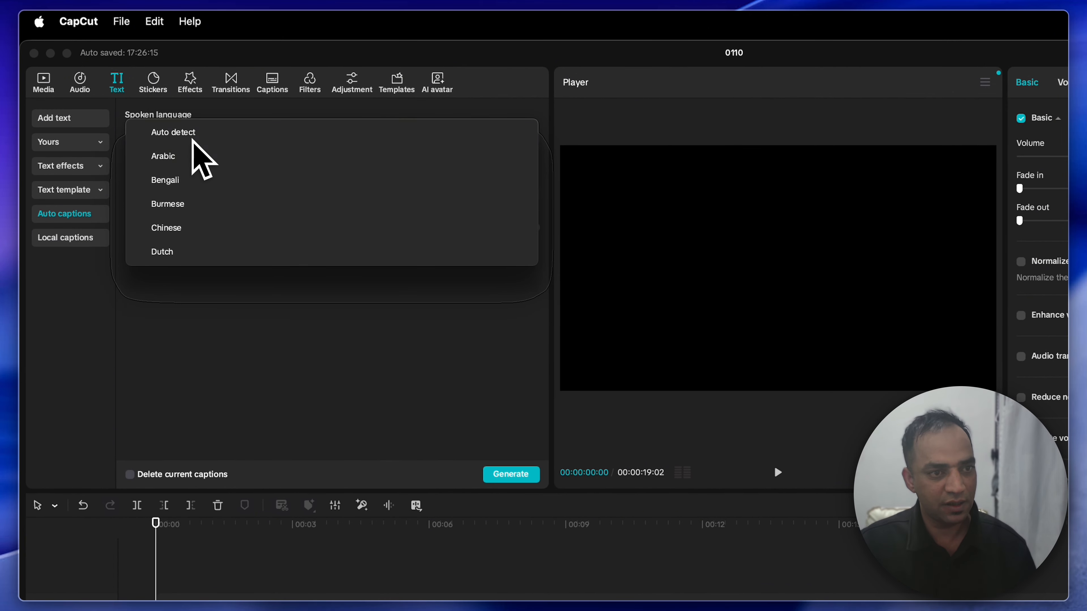
{"action": "scroll", "coordinate": [196, 186], "scroll_direction": "down", "scroll_amount": 10}
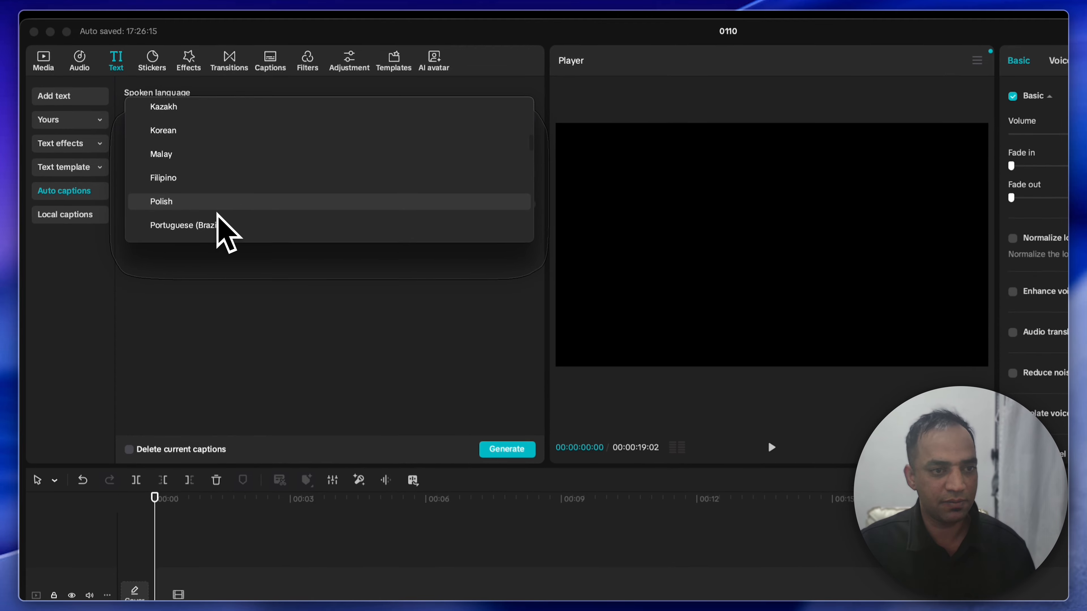
{"action": "scroll", "coordinate": [219, 209], "scroll_direction": "down", "scroll_amount": 10}
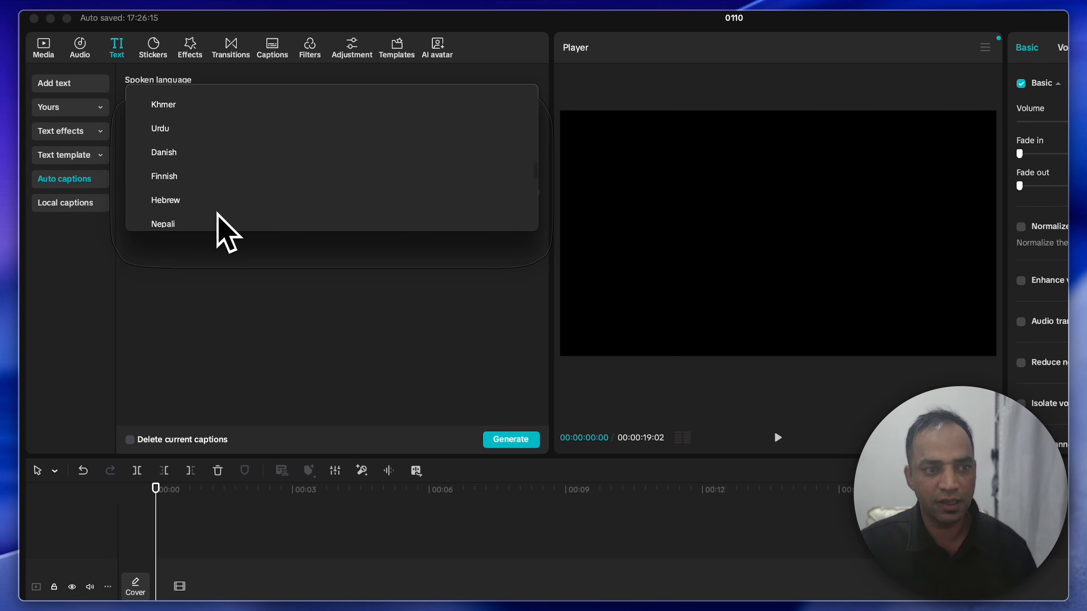
{"action": "left_click", "coordinate": [226, 304]}
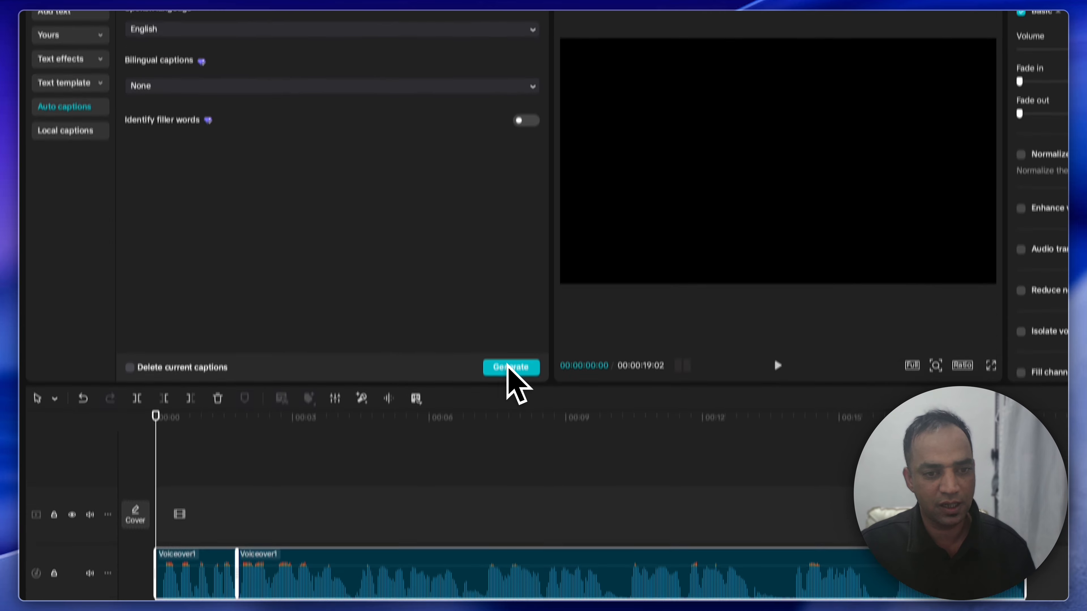
{"action": "left_click", "coordinate": [505, 321]}
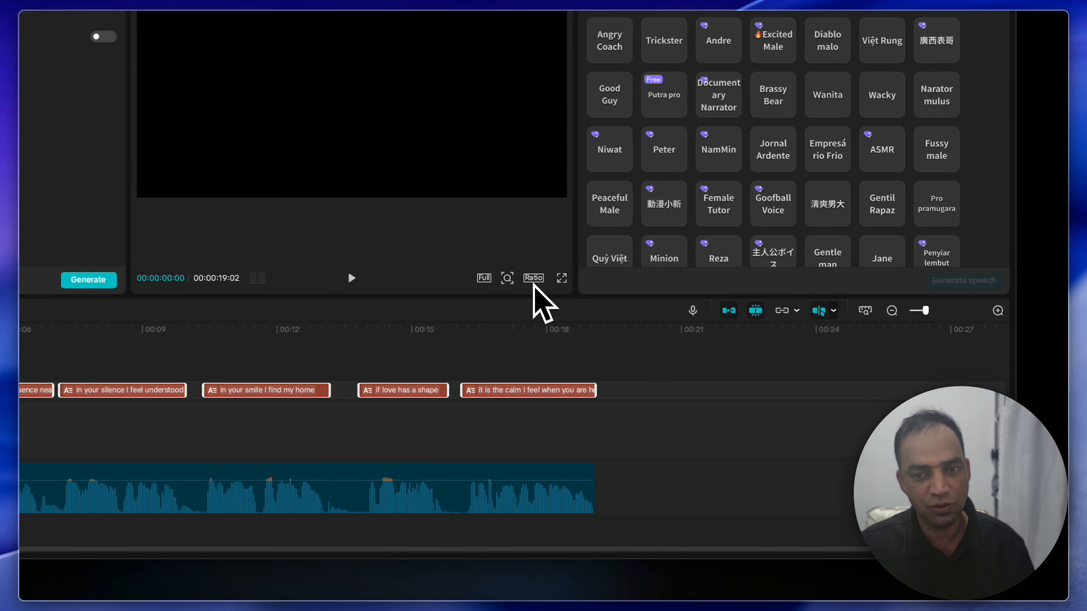
Step: Set the video's aspect ratio to 9:16 and place the captions above the middle of the frame at font size 11
{"action": "left_click", "coordinate": [963, 313]}
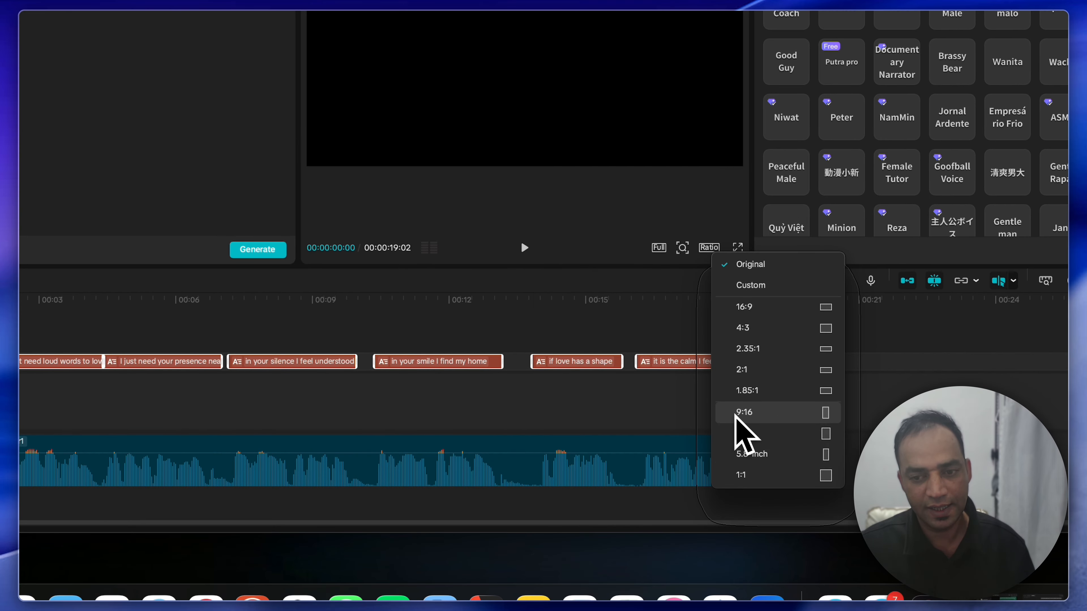
{"action": "left_click", "coordinate": [743, 412]}
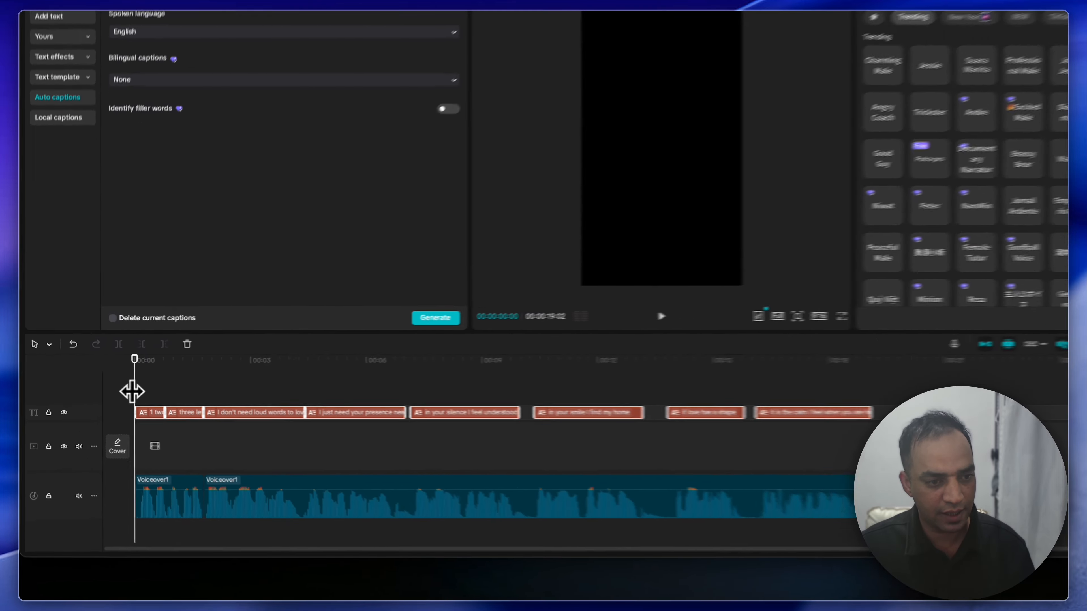
{"action": "left_click_drag", "start_coordinate": [113, 388], "coordinate": [174, 398]}
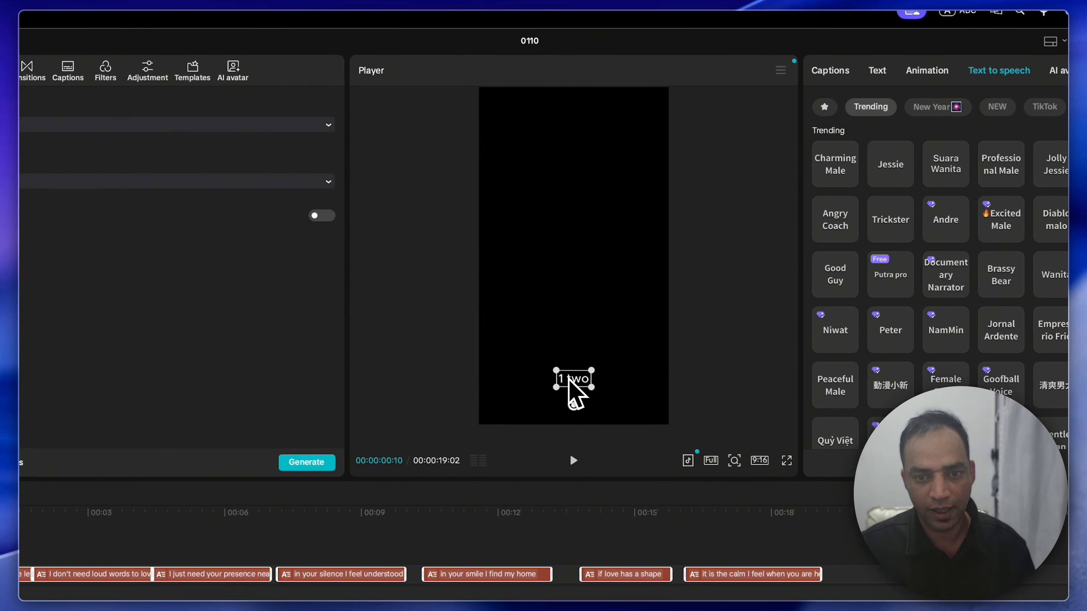
{"action": "left_click_drag", "start_coordinate": [571, 380], "coordinate": [575, 227]}
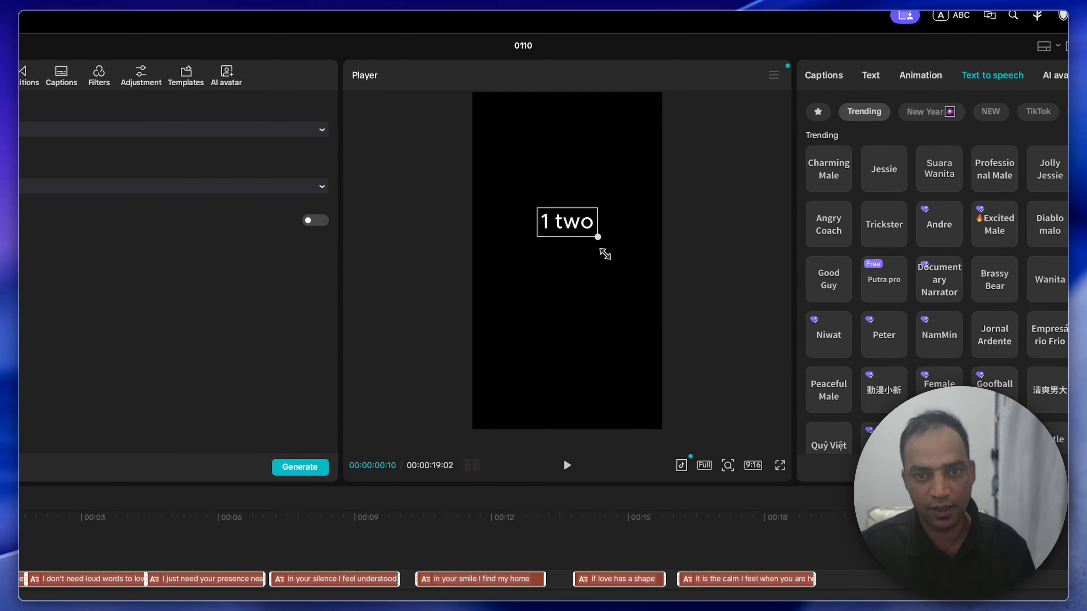
{"action": "left_click_drag", "start_coordinate": [604, 254], "coordinate": [617, 267]}
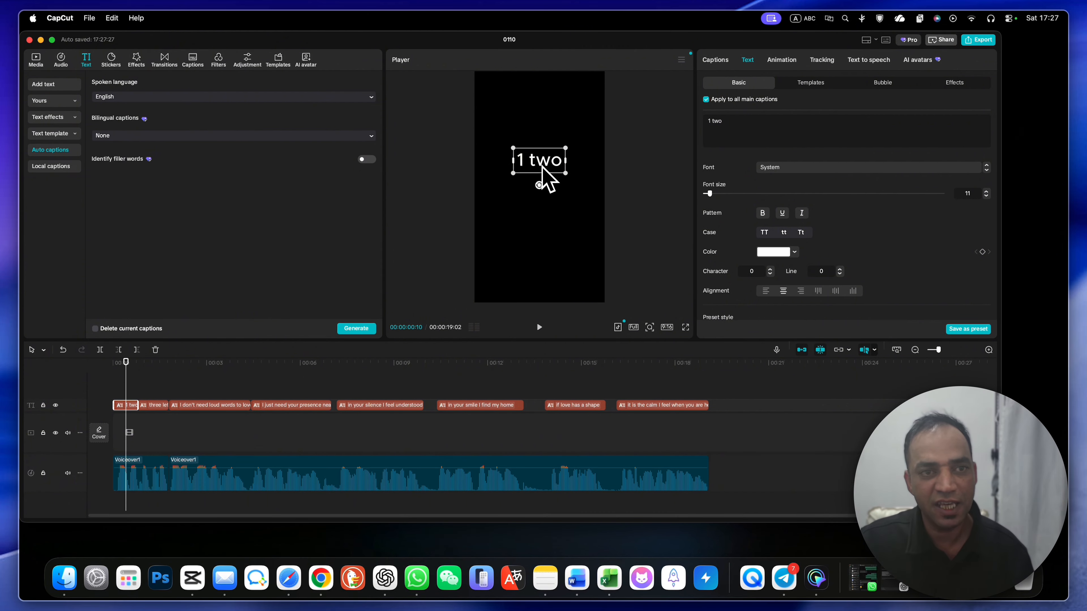
{"action": "left_click", "coordinate": [36, 59]}
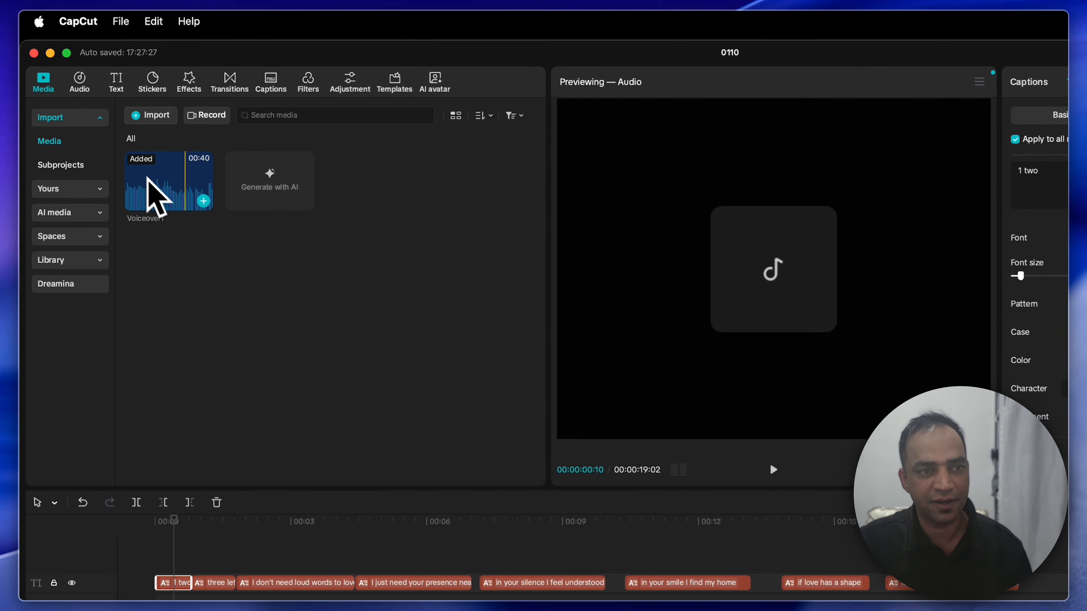
{"action": "left_click", "coordinate": [151, 115]}
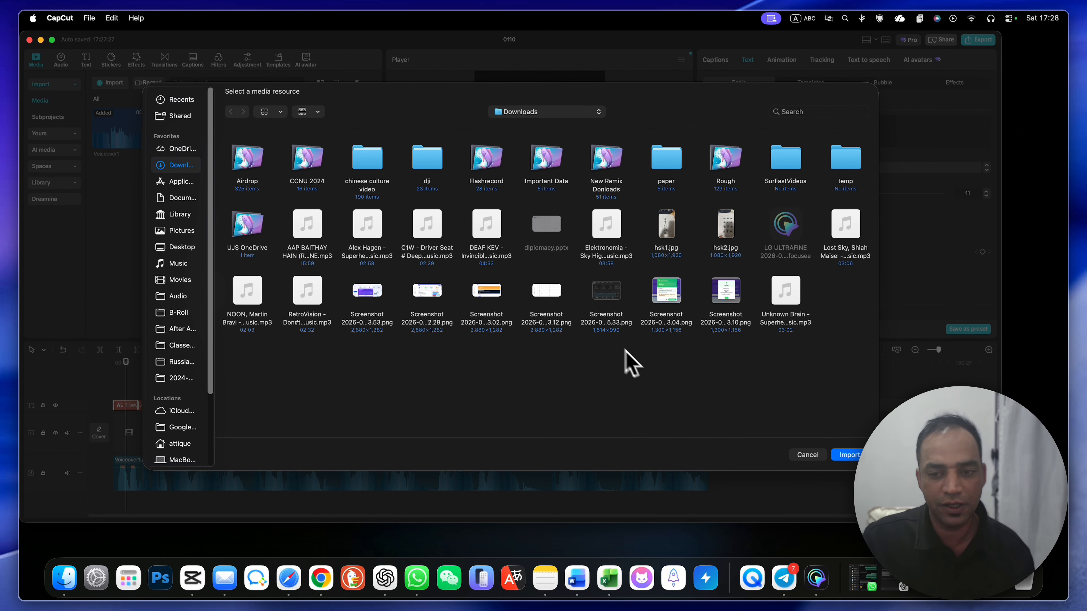
{"action": "left_click", "coordinate": [806, 455]}
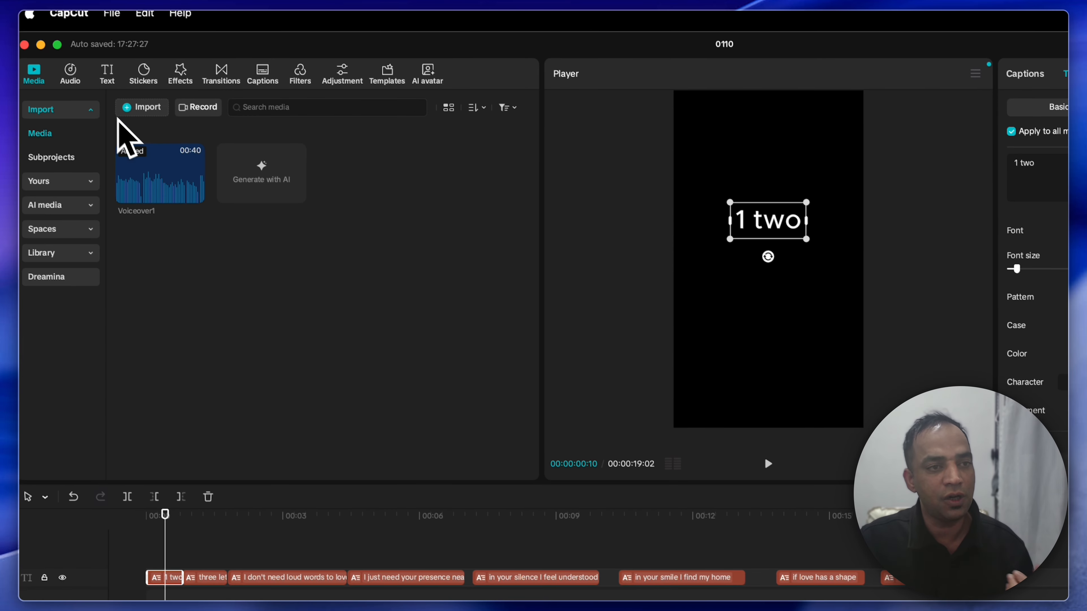
Step: Add the library's trending clip of a silhouetted boy holding a rocket to the timeline and extend it to 00:00:19:02, matching the voiceover
{"action": "left_click", "coordinate": [63, 264]}
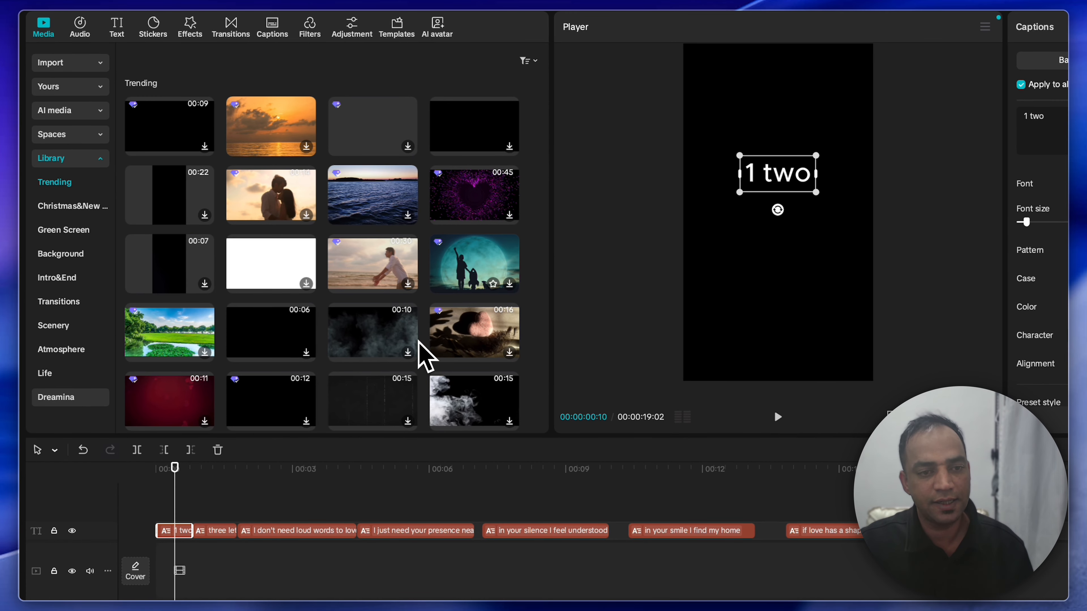
{"action": "left_click", "coordinate": [509, 284]}
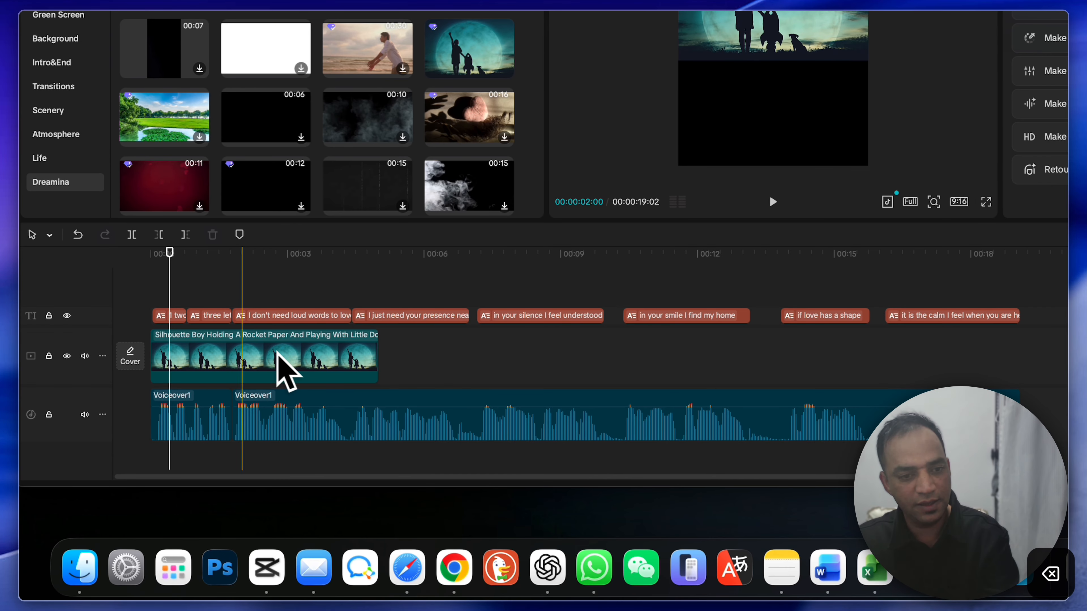
{"action": "left_click", "coordinate": [356, 364]}
{"action": "left_click_drag", "start_coordinate": [388, 354], "coordinate": [1015, 354]}
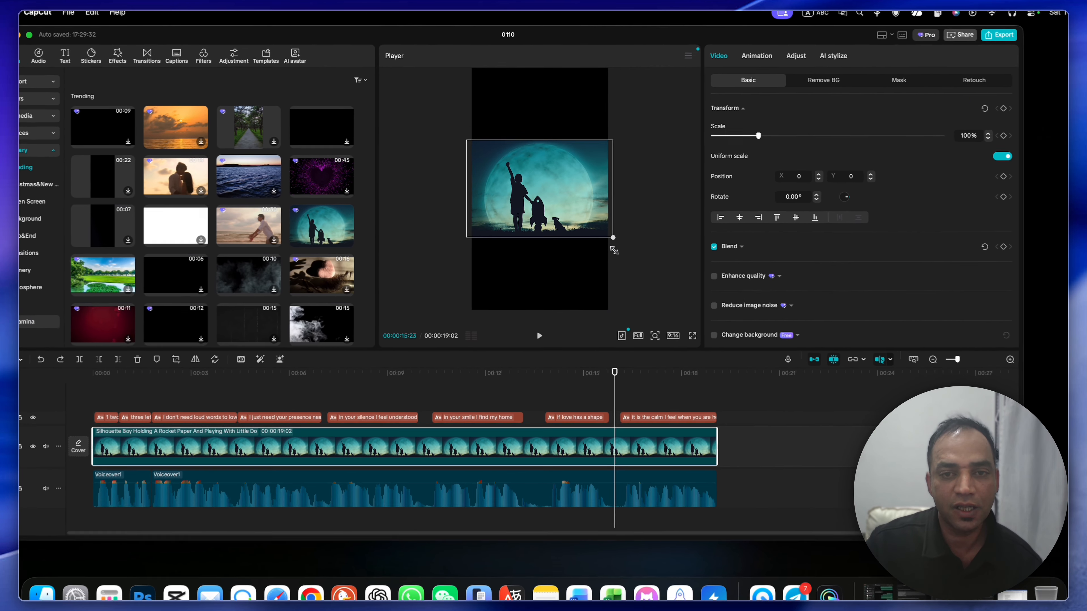
Step: Scale the silhouette clip to about 267% and shift it to about X 468 so it fills the vertical frame, framing the boy and rocket
{"action": "left_click_drag", "start_coordinate": [614, 250], "coordinate": [707, 439]}
{"action": "left_click_drag", "start_coordinate": [526, 222], "coordinate": [552, 223]}
{"action": "left_click_drag", "start_coordinate": [586, 385], "coordinate": [573, 383]}
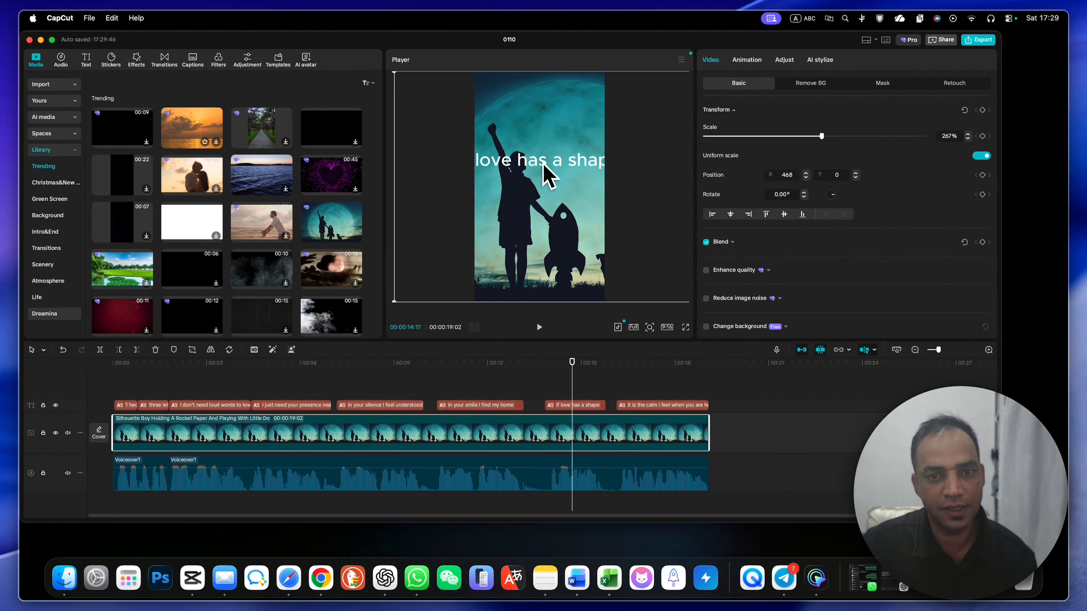
Step: Select all the captions and shrink them to about 146% scale so the text fits inside the frame
{"action": "left_click", "coordinate": [544, 175]}
{"action": "left_click_drag", "start_coordinate": [721, 396], "coordinate": [116, 403]}
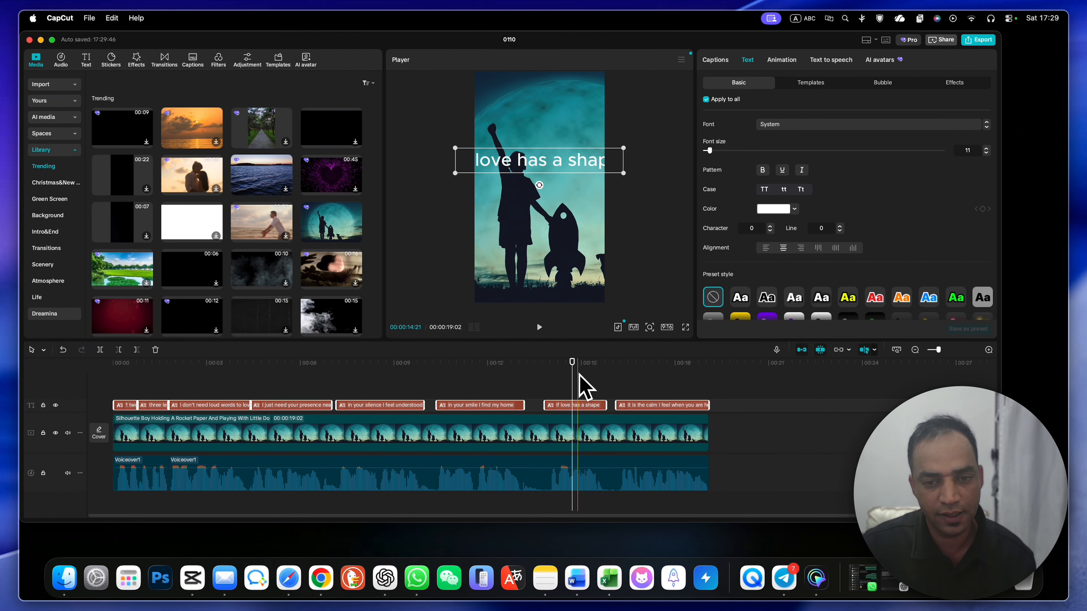
{"action": "left_click_drag", "start_coordinate": [625, 176], "coordinate": [575, 170]}
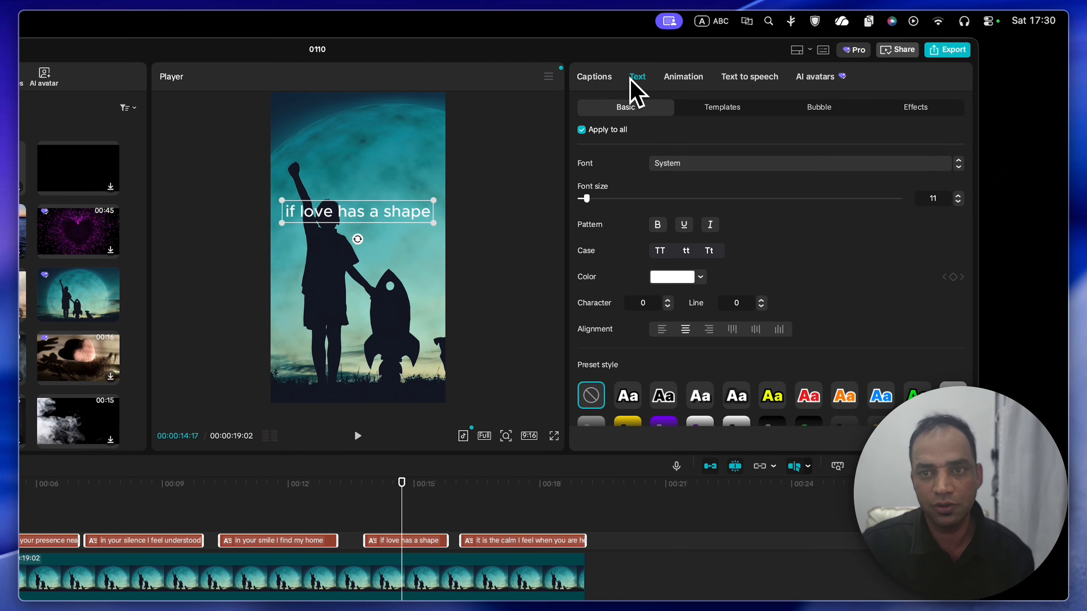
Step: Set the font of all captions to MODERN and reduce their scale to 132%
{"action": "left_click", "coordinate": [683, 167]}
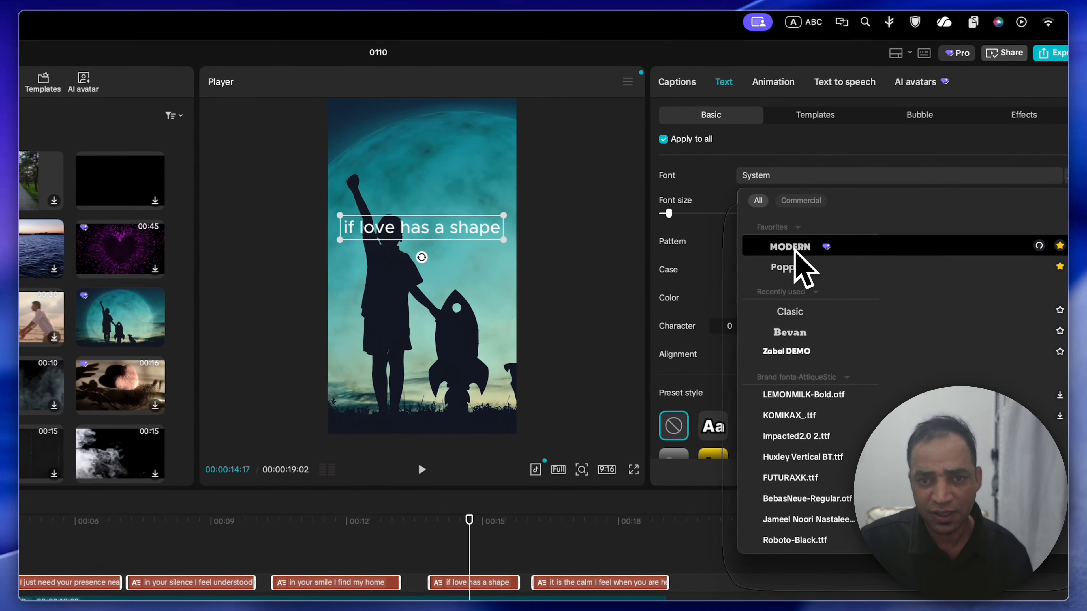
{"action": "left_click", "coordinate": [704, 230]}
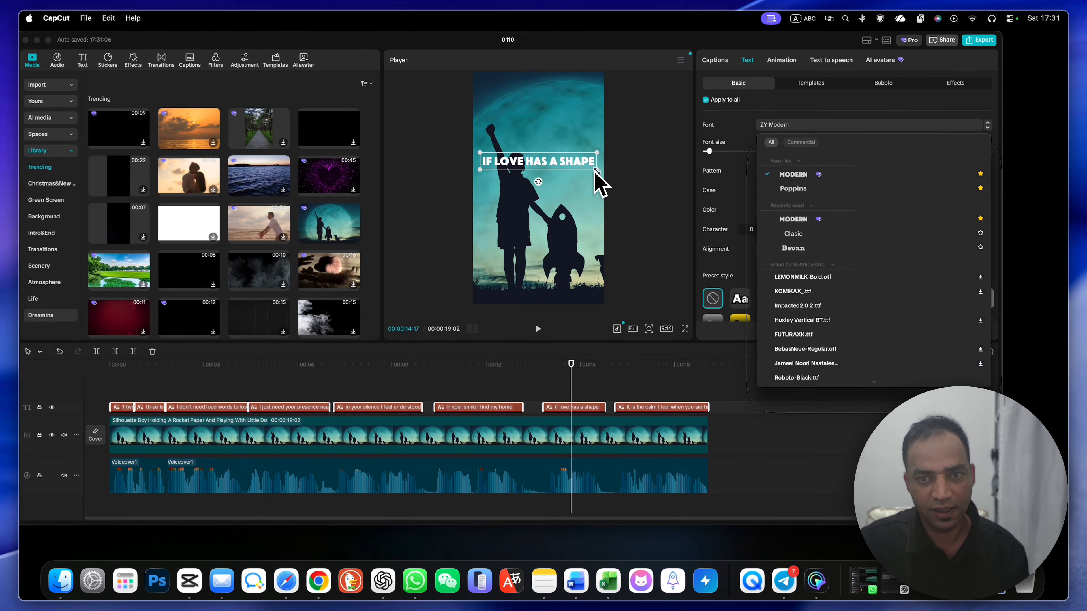
{"action": "left_click", "coordinate": [705, 169]}
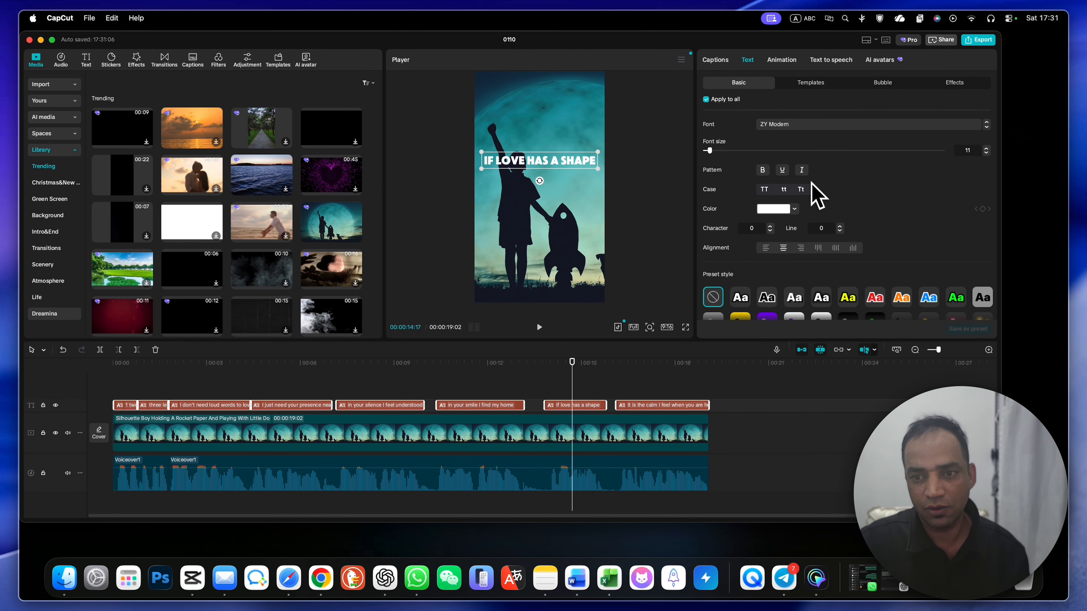
{"action": "scroll", "coordinate": [800, 210], "scroll_direction": "down", "scroll_amount": 2}
{"action": "scroll", "coordinate": [770, 216], "scroll_direction": "down", "scroll_amount": 3}
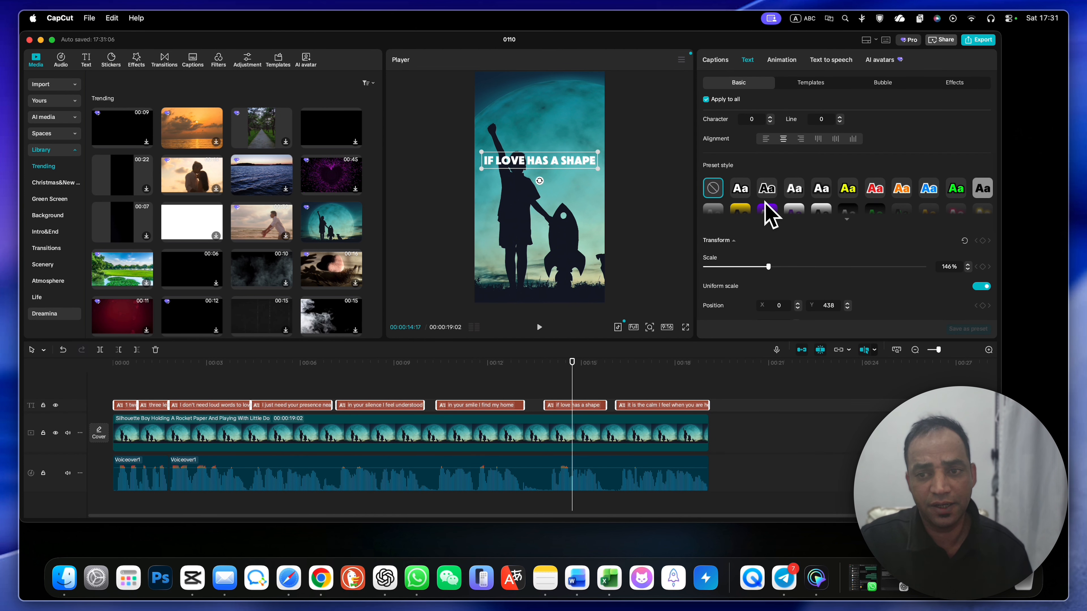
{"action": "left_click_drag", "start_coordinate": [761, 266], "coordinate": [763, 269]}
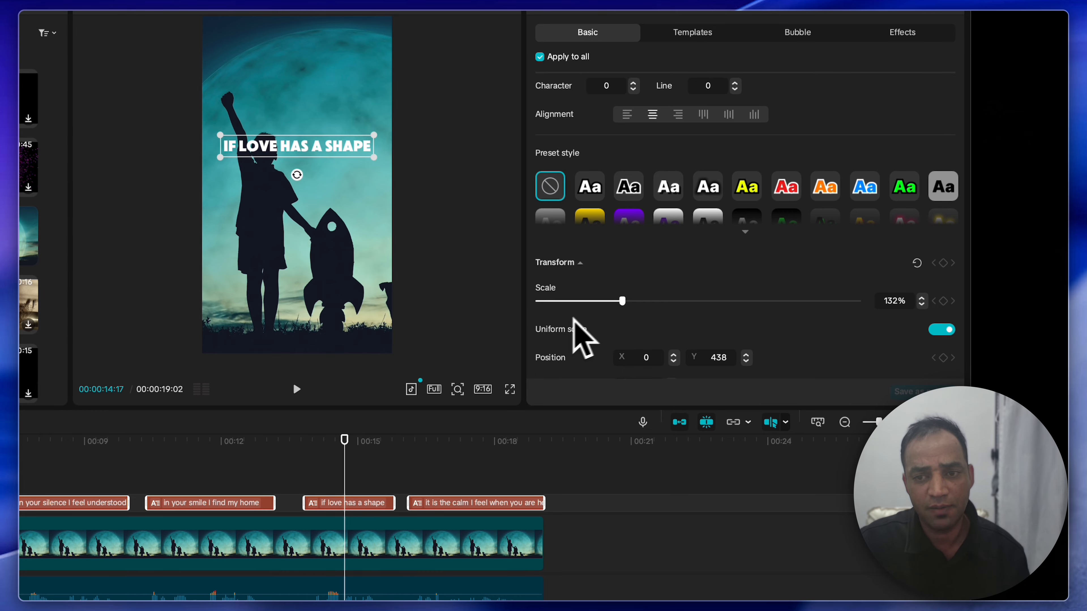
Step: Turn on a black stroke with thickness 40 and a black background for all captions
{"action": "scroll", "coordinate": [556, 317], "scroll_direction": "down", "scroll_amount": 5}
{"action": "left_click", "coordinate": [541, 279]}
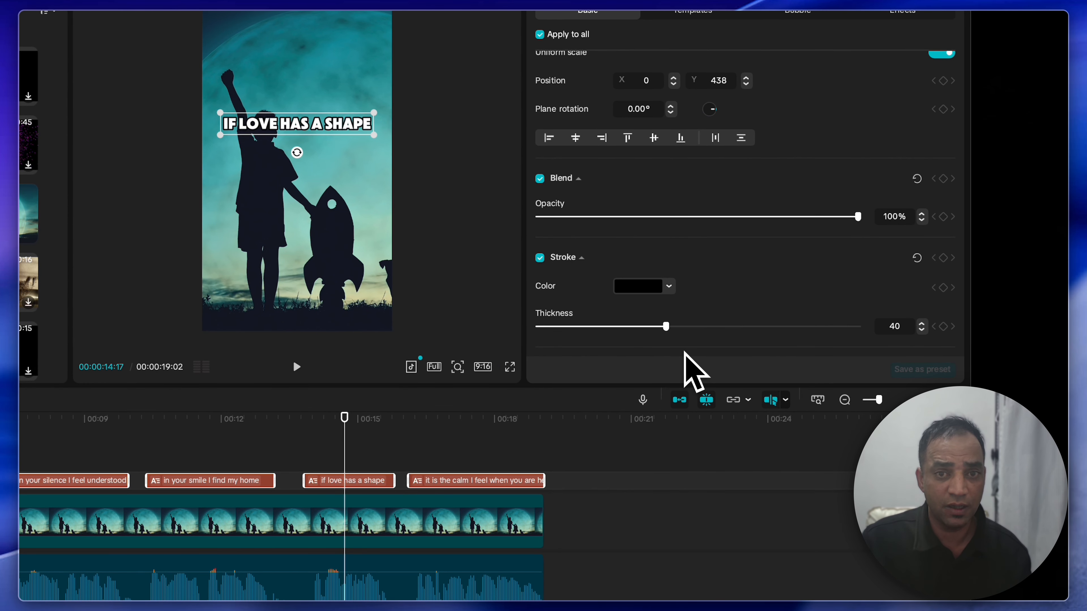
{"action": "scroll", "coordinate": [683, 360], "scroll_direction": "down", "scroll_amount": 5}
{"action": "left_click", "coordinate": [540, 263]}
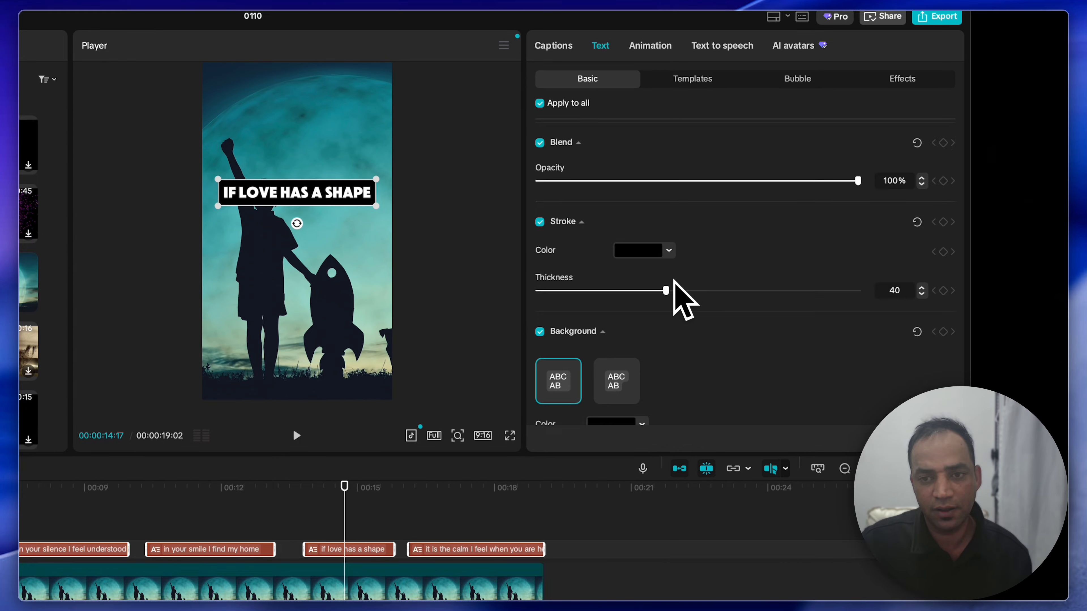
Step: Set the caption background's opacity to 52% and its color to red F60000
{"action": "scroll", "coordinate": [674, 281], "scroll_direction": "down", "scroll_amount": 3}
{"action": "left_click_drag", "start_coordinate": [857, 386], "coordinate": [696, 390]}
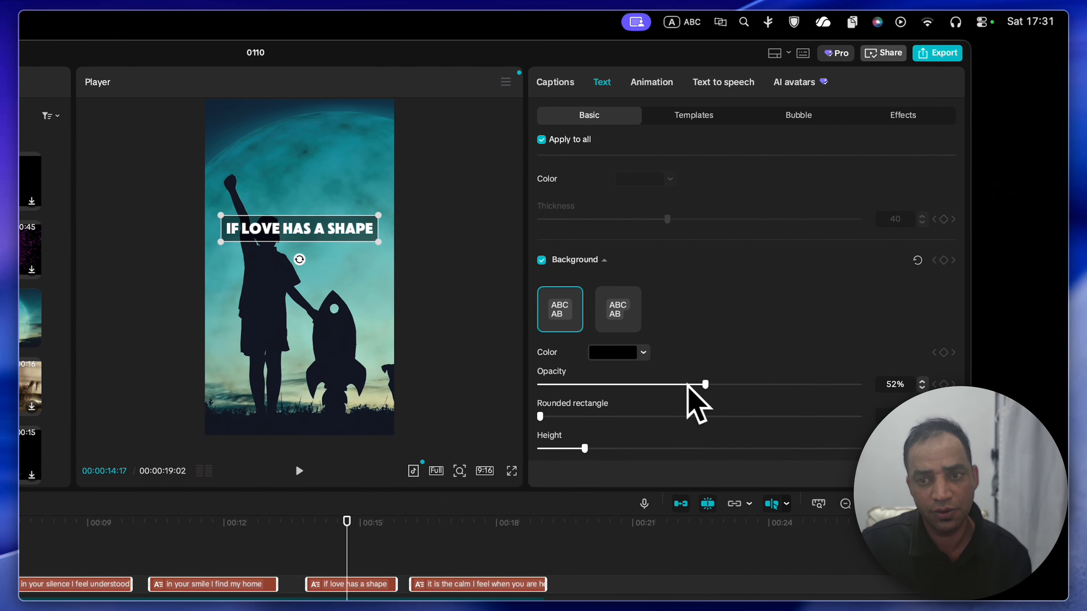
{"action": "left_click", "coordinate": [642, 354]}
{"action": "left_click", "coordinate": [695, 392]}
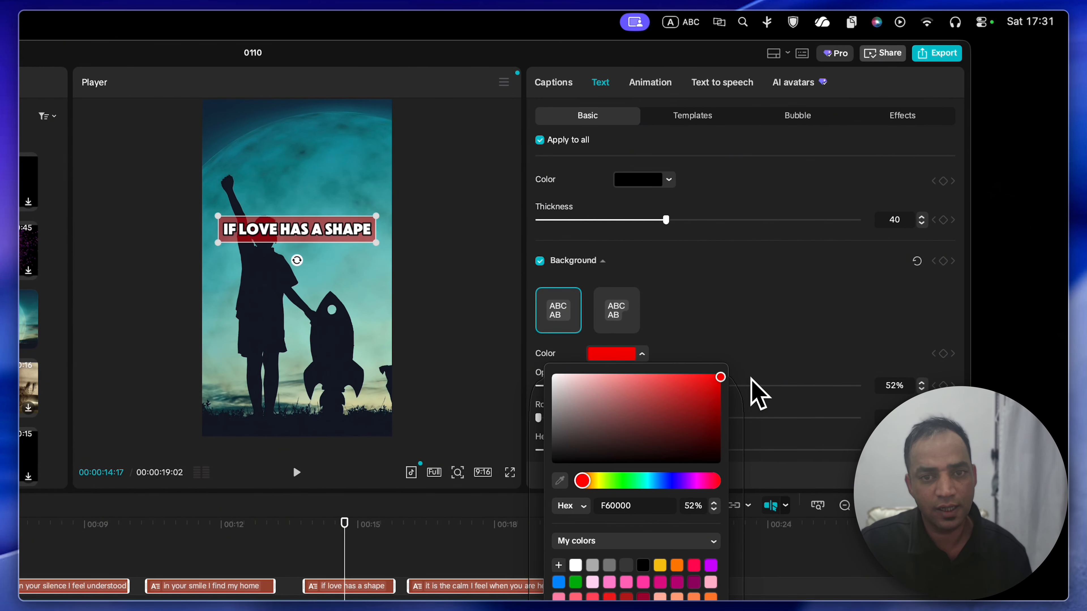
{"action": "left_click", "coordinate": [770, 296]}
Step: Adjust the caption background to 37% opacity and 25% height
{"action": "scroll", "coordinate": [770, 326], "scroll_direction": "down", "scroll_amount": 3}
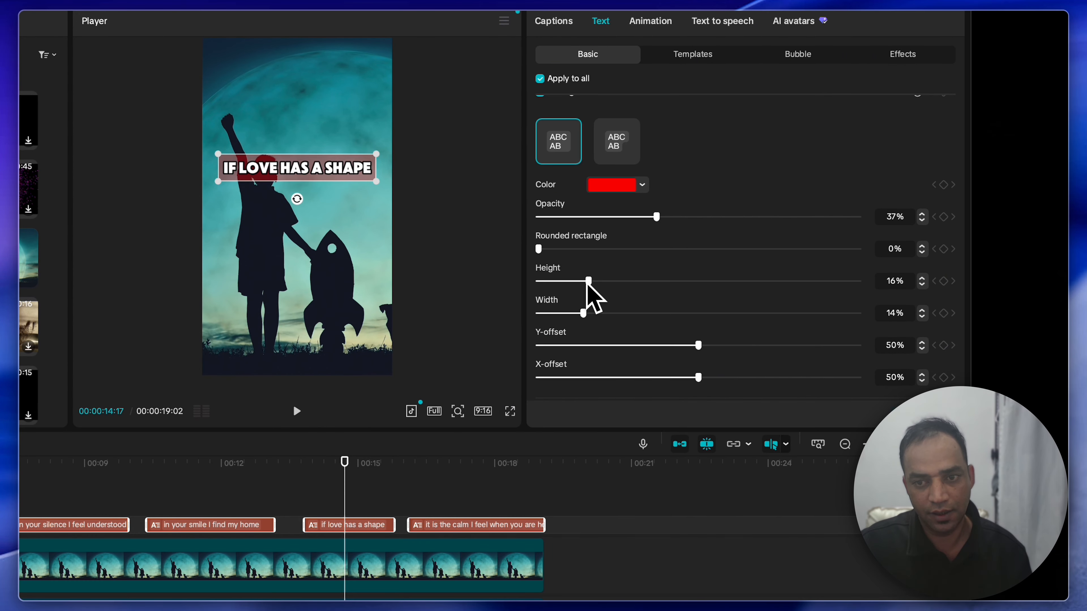
{"action": "left_click_drag", "start_coordinate": [582, 345], "coordinate": [604, 345]}
{"action": "left_click_drag", "start_coordinate": [603, 283], "coordinate": [616, 286]}
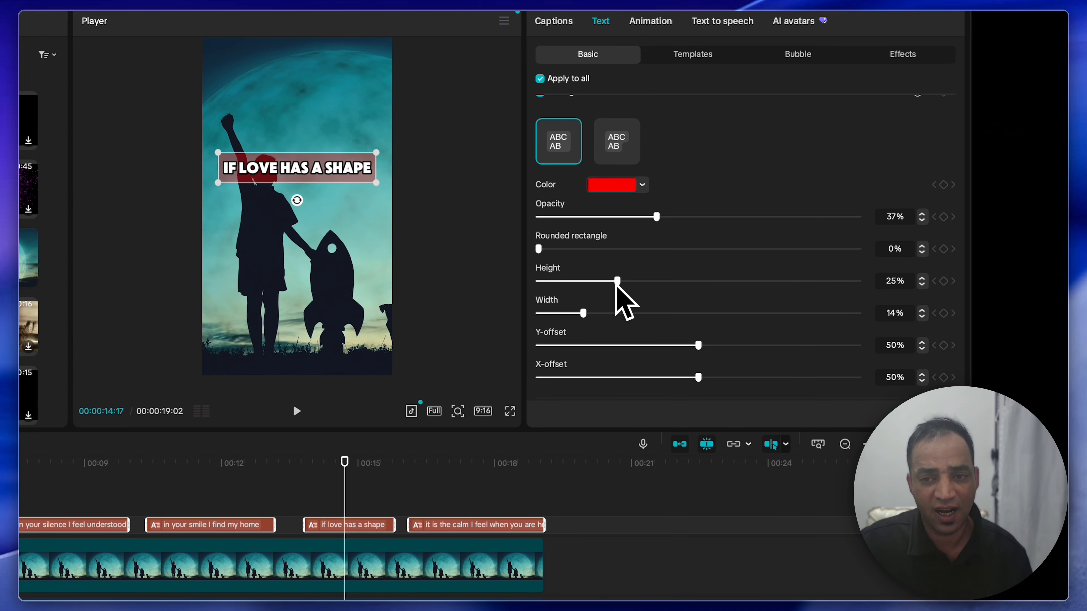
Step: Turn on shadow and glow for all captions and set the glow color to orange
{"action": "scroll", "coordinate": [580, 321], "scroll_direction": "down", "scroll_amount": 5}
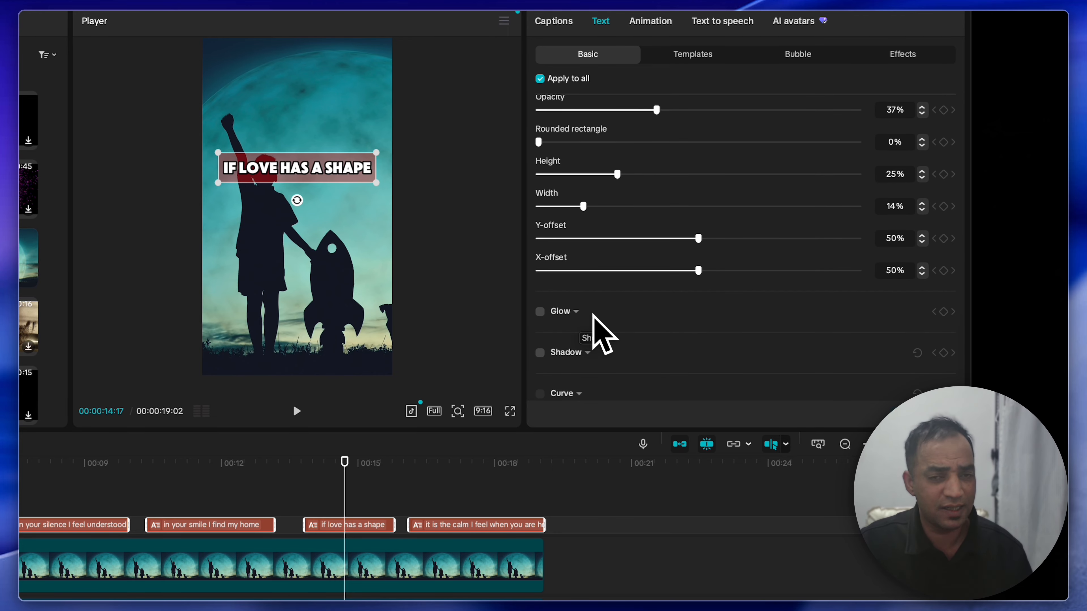
{"action": "left_click", "coordinate": [539, 353]}
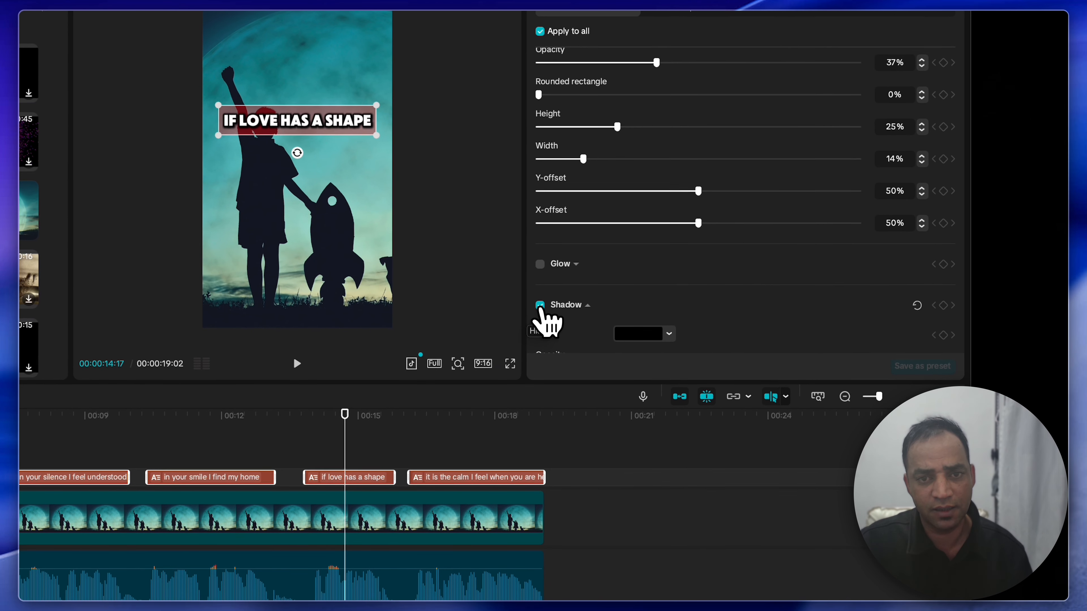
{"action": "scroll", "coordinate": [569, 300], "scroll_direction": "down", "scroll_amount": 5}
{"action": "left_click", "coordinate": [540, 157]}
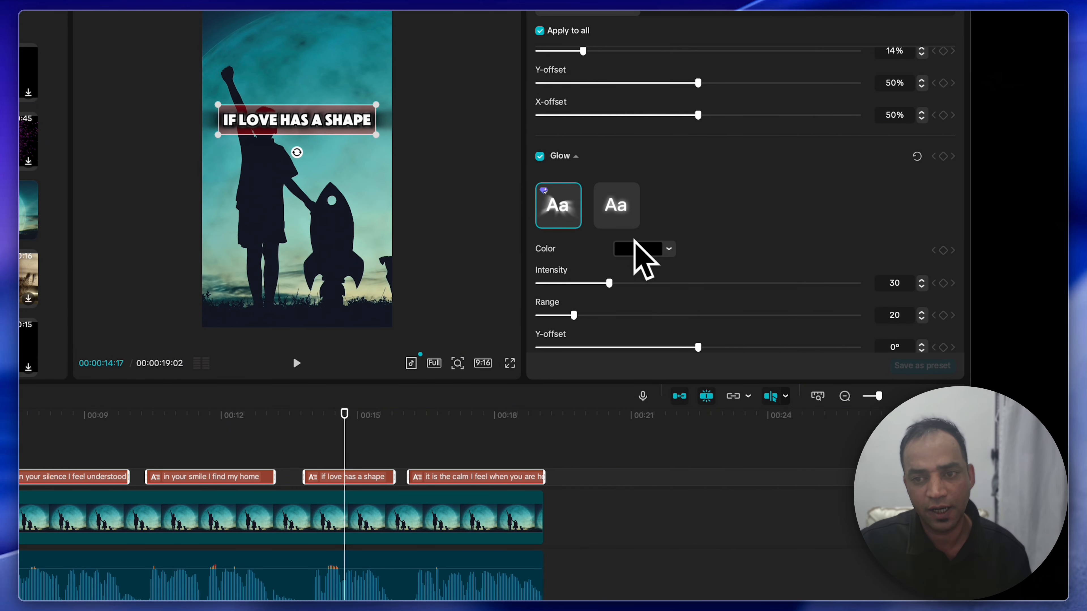
{"action": "left_click", "coordinate": [667, 250]}
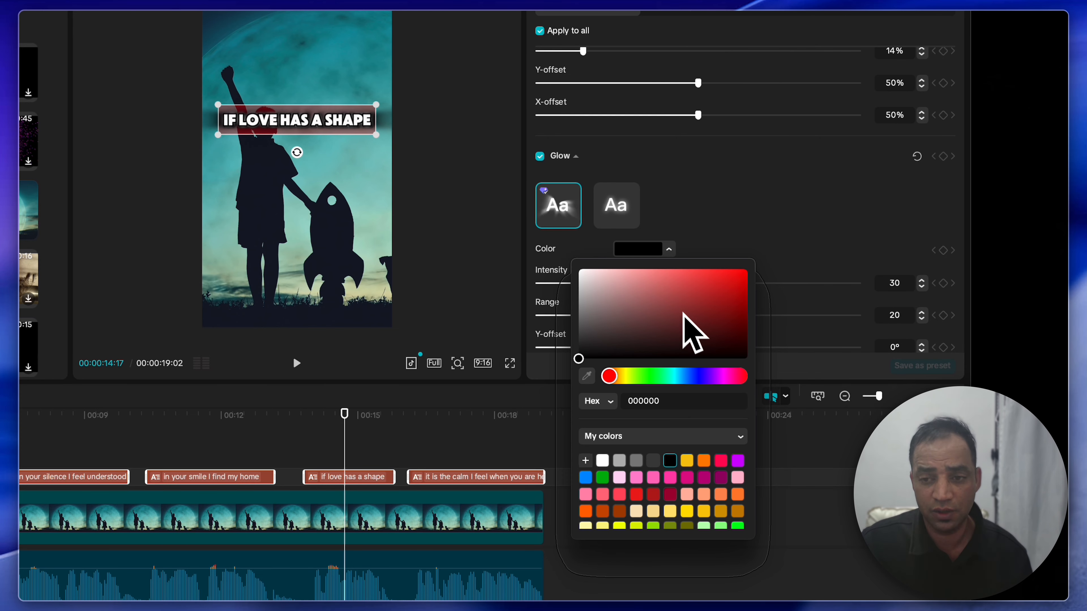
{"action": "left_click", "coordinate": [685, 376]}
{"action": "left_click", "coordinate": [734, 273]}
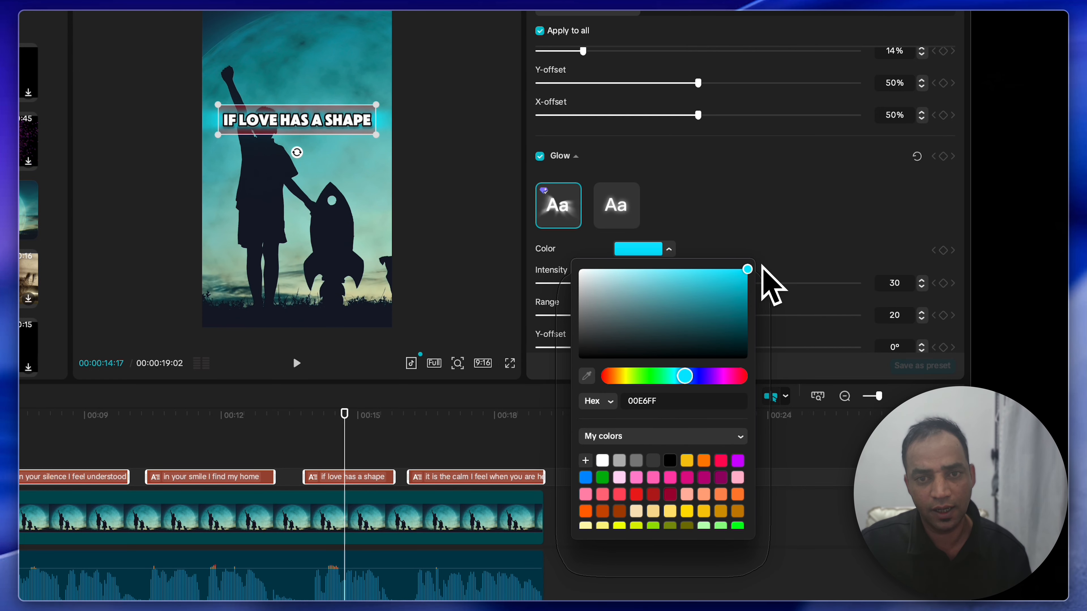
{"action": "left_click", "coordinate": [703, 461]}
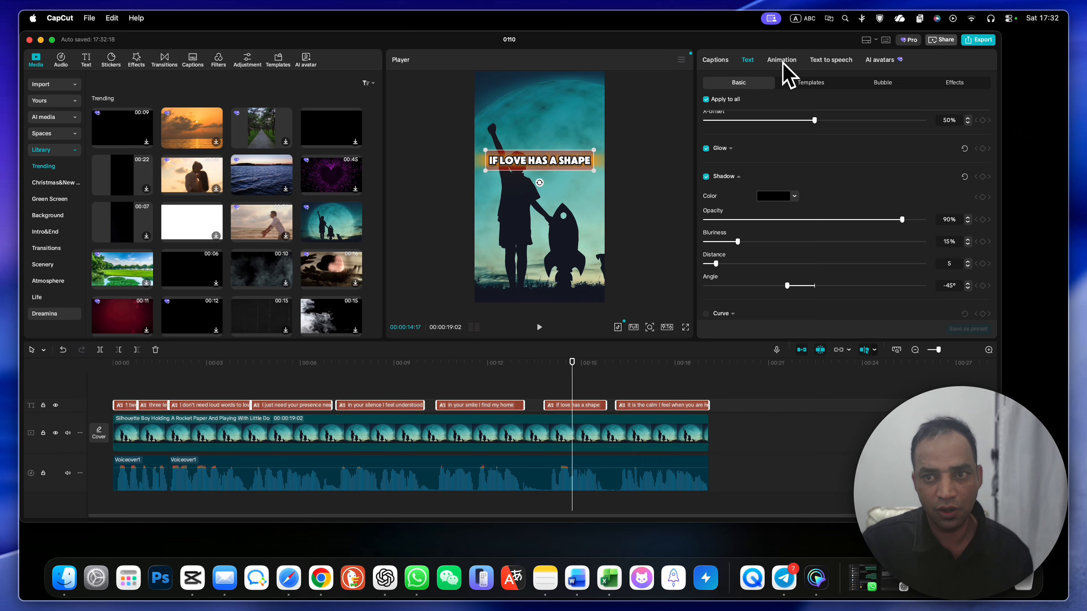
Step: Apply the Blue Inferno entrance animation and the Water...o-Out exit animation to all captions
{"action": "left_click", "coordinate": [721, 63]}
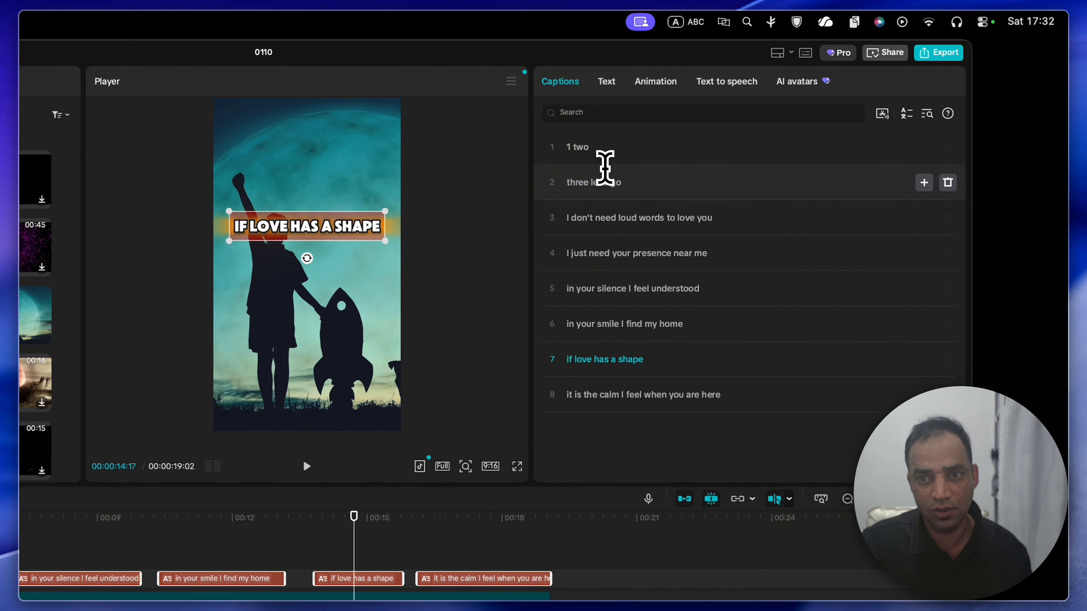
{"action": "left_click", "coordinate": [604, 182]}
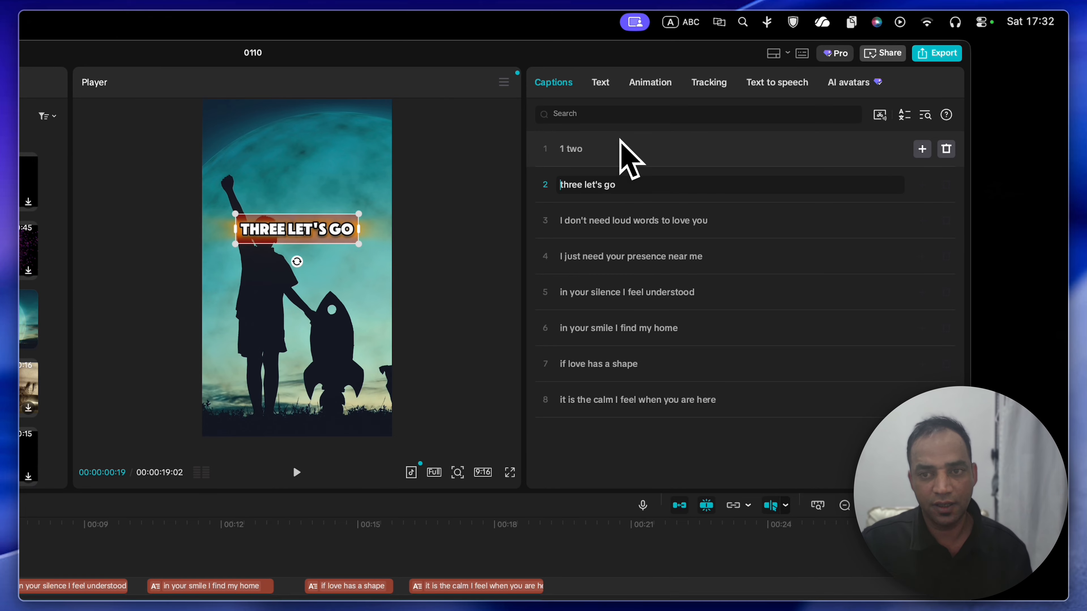
{"action": "left_click", "coordinate": [651, 85]}
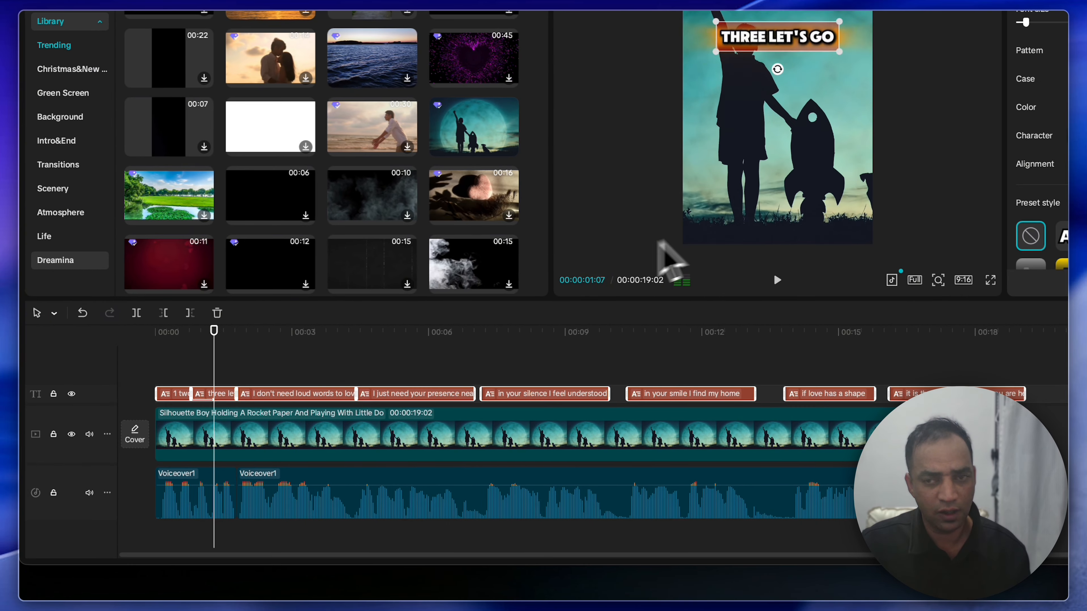
{"action": "left_click", "coordinate": [661, 82]}
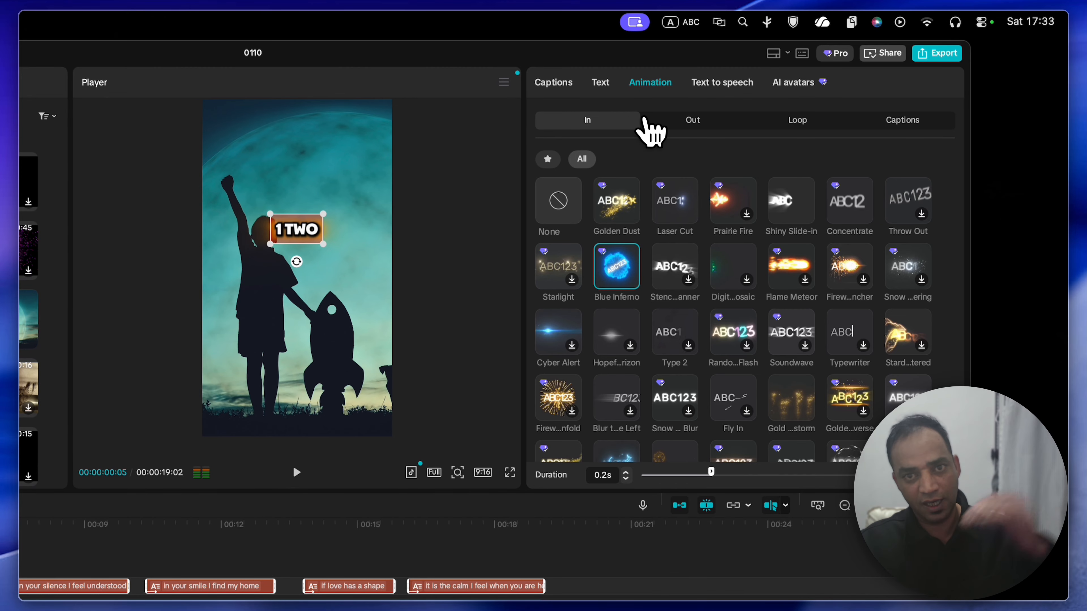
{"action": "left_click", "coordinate": [691, 122]}
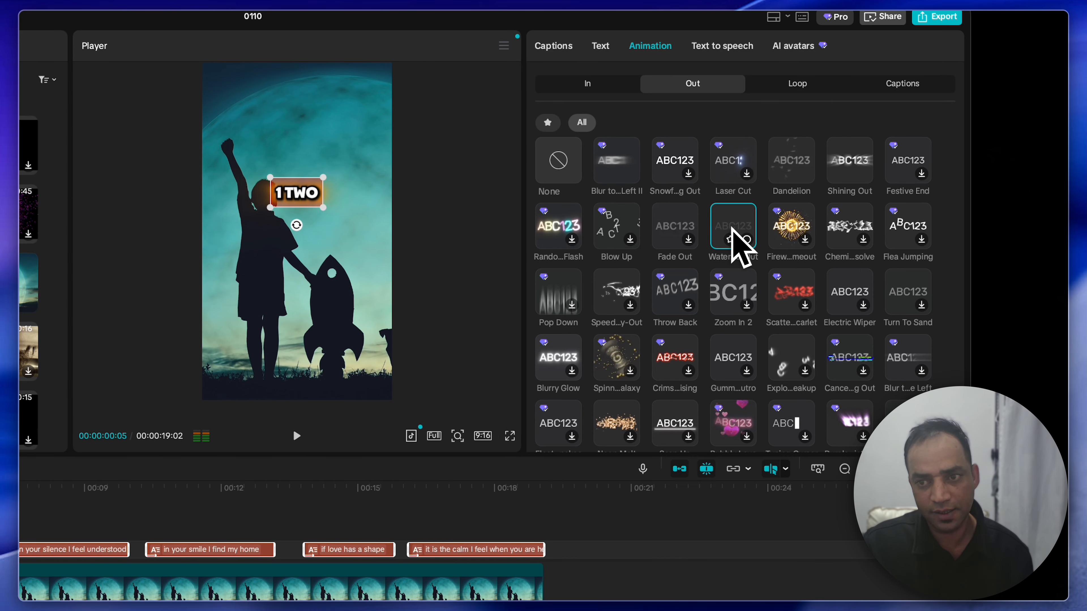
{"action": "left_click", "coordinate": [734, 276]}
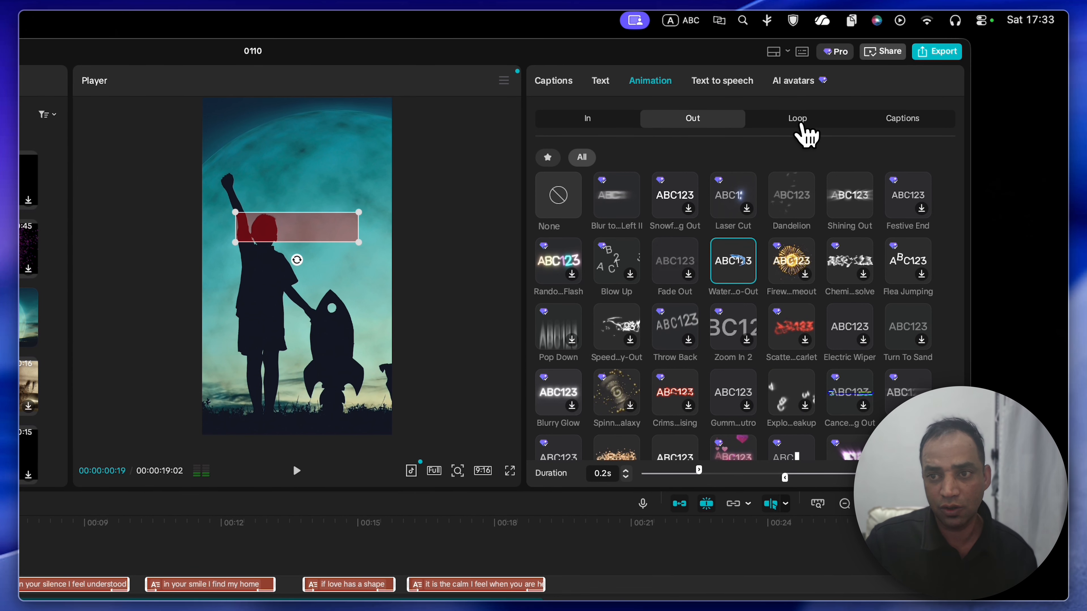
Step: Look over the loop animations and play the video from the start to check the animated captions
{"action": "left_click", "coordinate": [797, 96]}
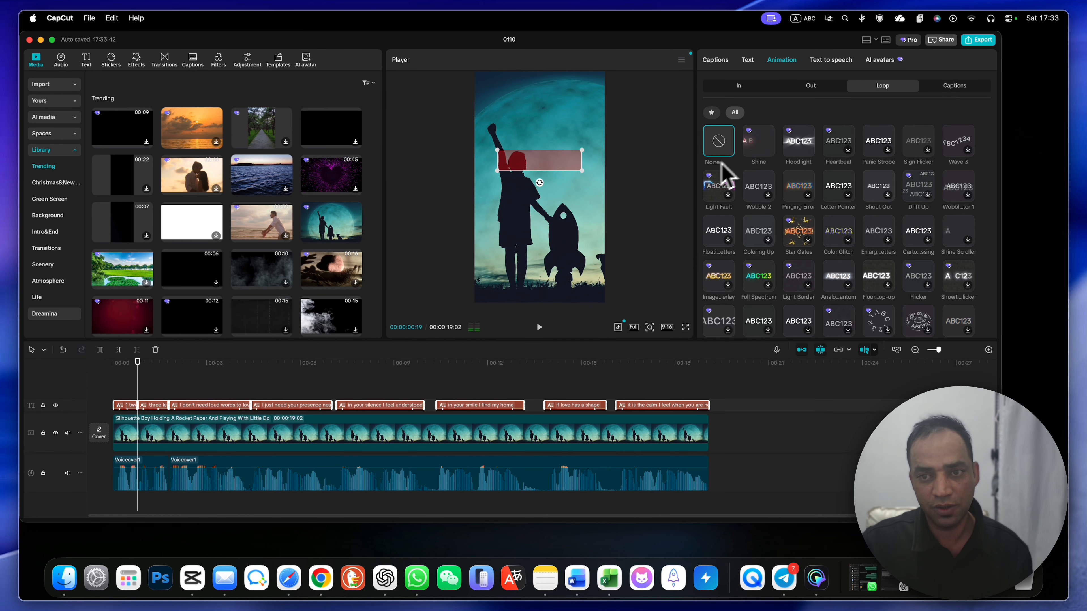
{"action": "left_click", "coordinate": [115, 387]}
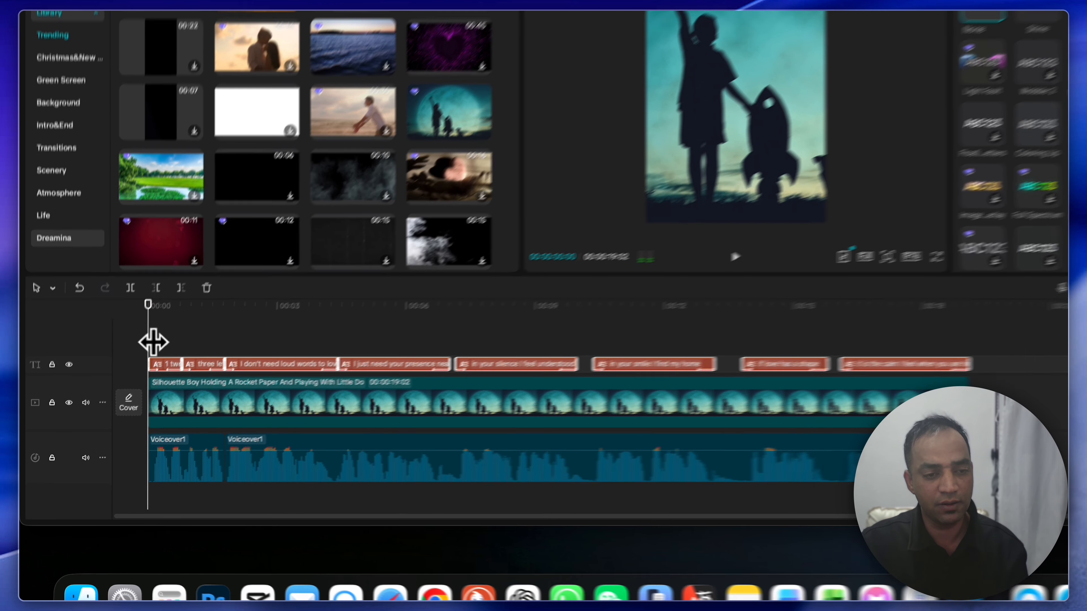
{"action": "key", "text": "space"}
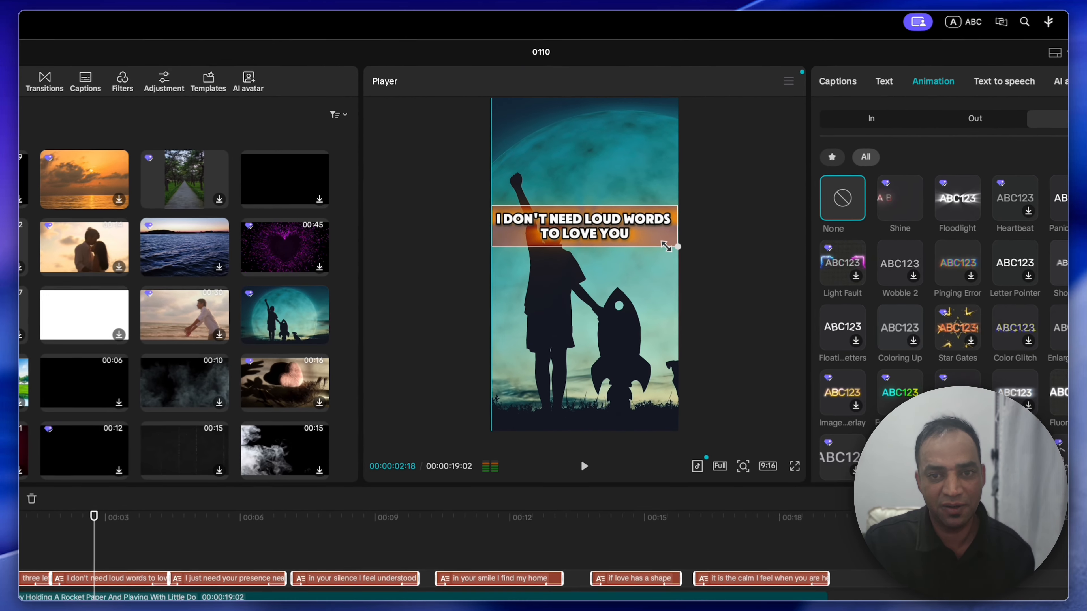
Step: Scale all captions down slightly so they sit just inside the frame's edges, and go back to the text settings
{"action": "left_click_drag", "start_coordinate": [661, 247], "coordinate": [659, 246]}
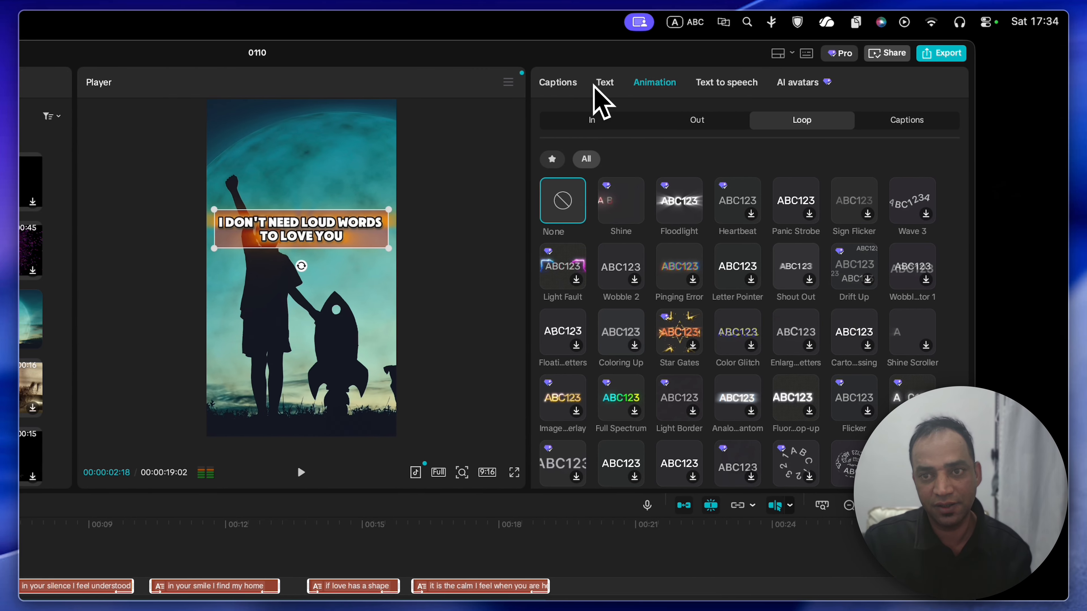
{"action": "left_click", "coordinate": [890, 82]}
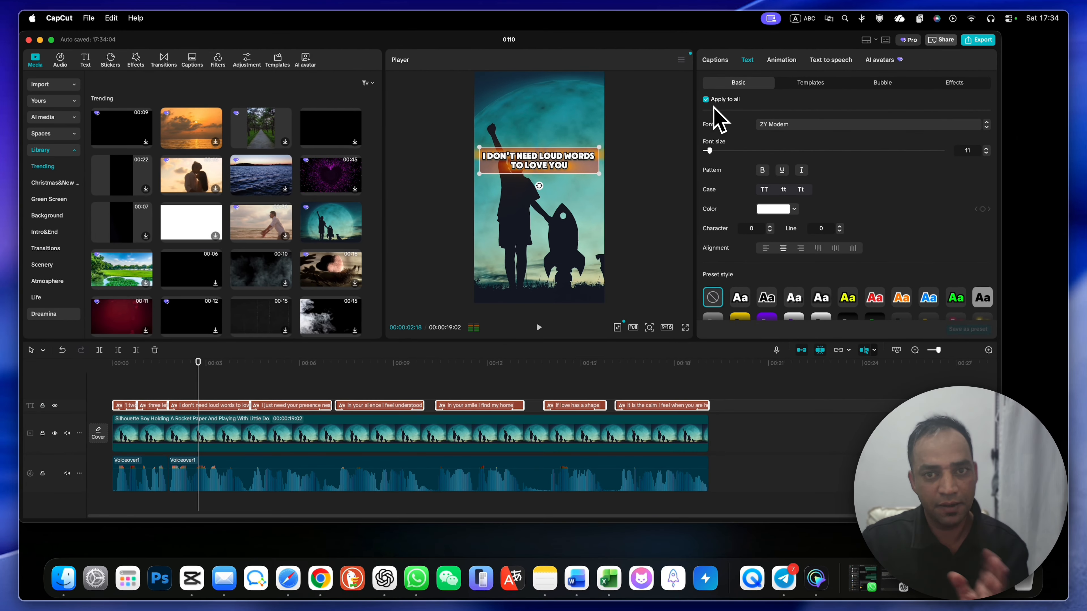
Step: Stop applying changes to all captions and enlarge the caption "I just need your presence near me" to nearly the frame's width
{"action": "left_click", "coordinate": [705, 100]}
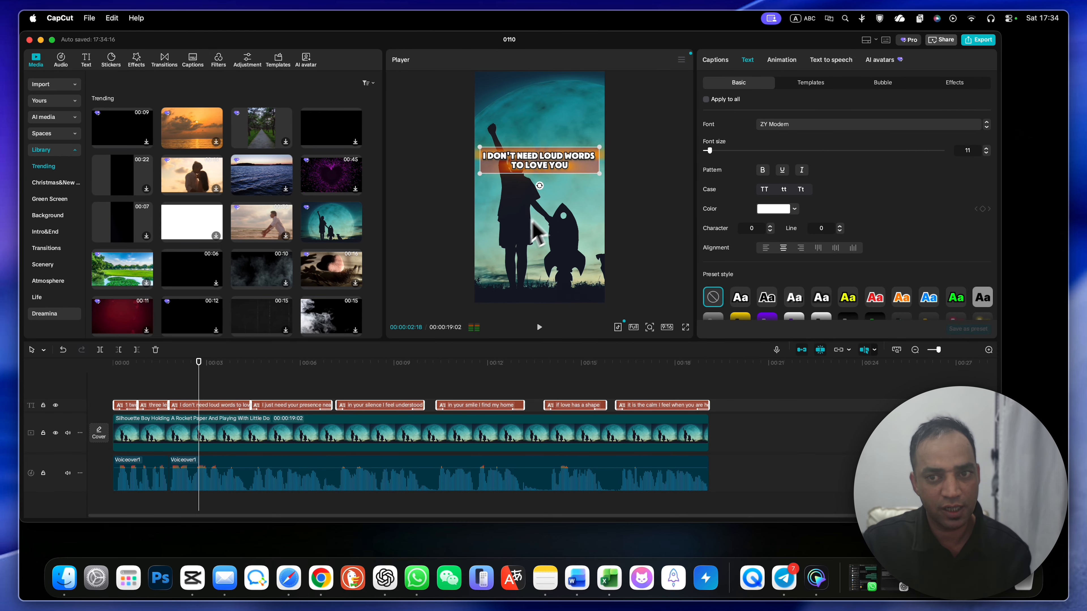
{"action": "left_click", "coordinate": [270, 364]}
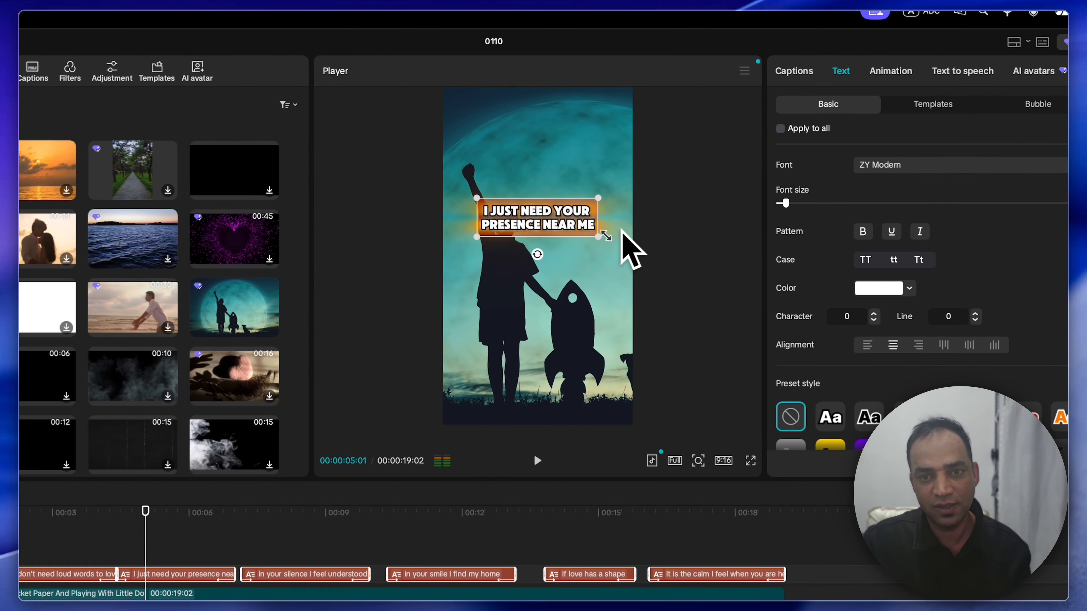
{"action": "left_click_drag", "start_coordinate": [672, 202], "coordinate": [698, 243]}
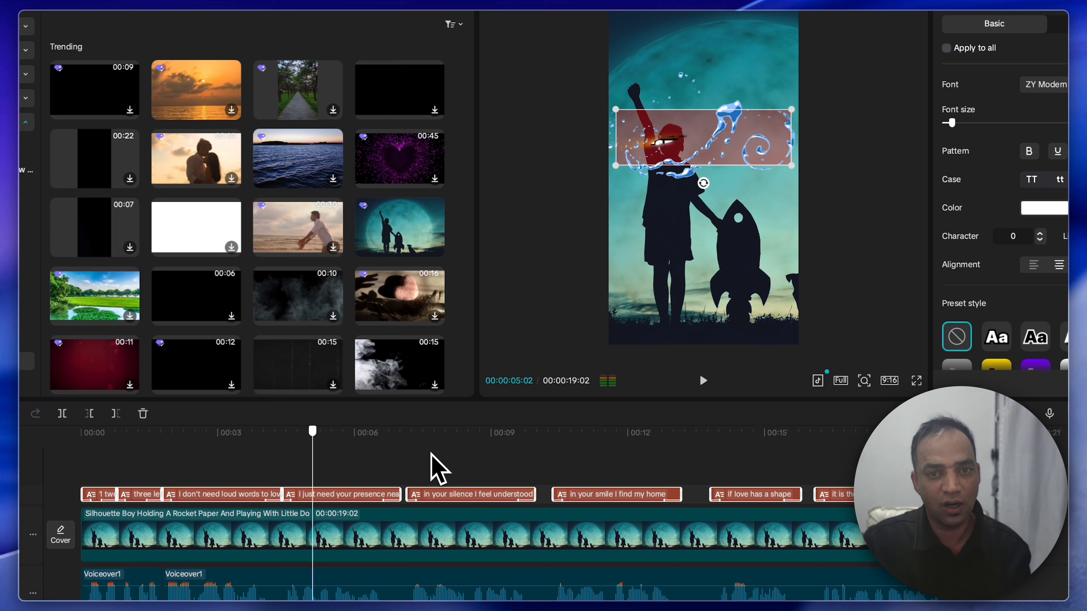
Step: Resize the caption "In your silence I feel understood" and move it up near the top edge of the video frame
{"action": "left_click", "coordinate": [407, 496]}
{"action": "mouse_move", "coordinate": [780, 157]}
{"action": "left_mouse_down"}
{"action": "mouse_move", "coordinate": [801, 189]}
{"action": "mouse_move", "coordinate": [791, 174]}
{"action": "left_mouse_up"}
{"action": "left_click_drag", "start_coordinate": [694, 145], "coordinate": [699, 142]}
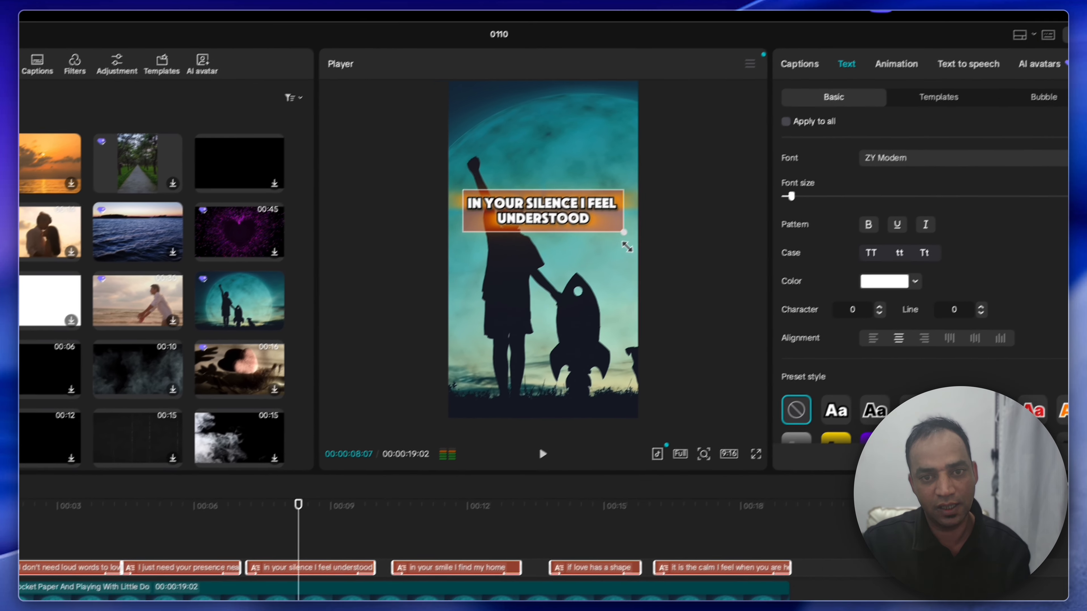
{"action": "left_click_drag", "start_coordinate": [498, 234], "coordinate": [494, 169]}
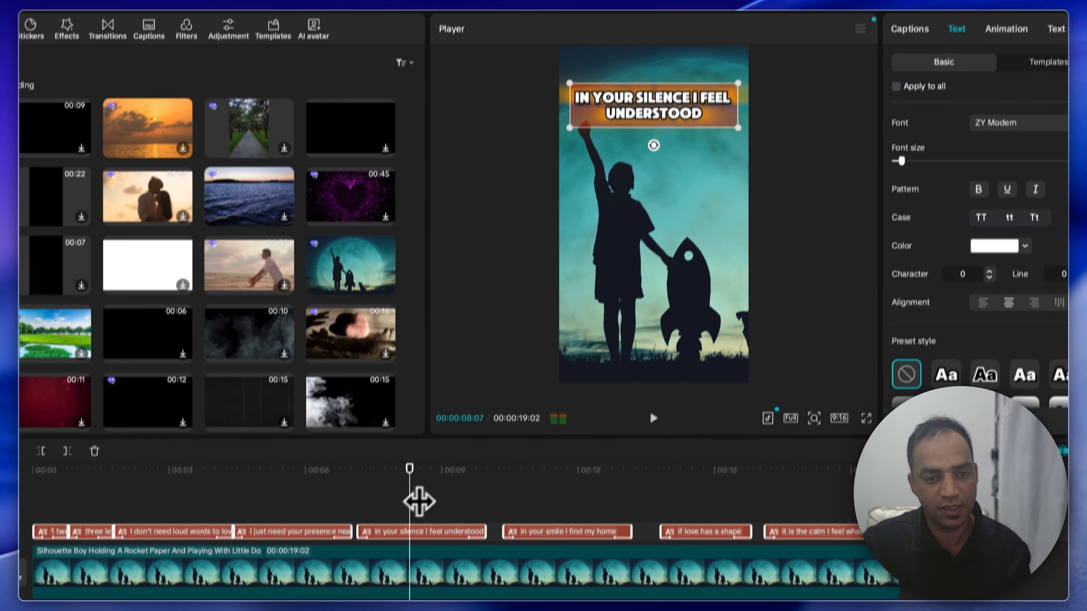
Step: Move the caption "If love has a shape" down to slightly below the middle of the video frame
{"action": "left_click", "coordinate": [461, 405]}
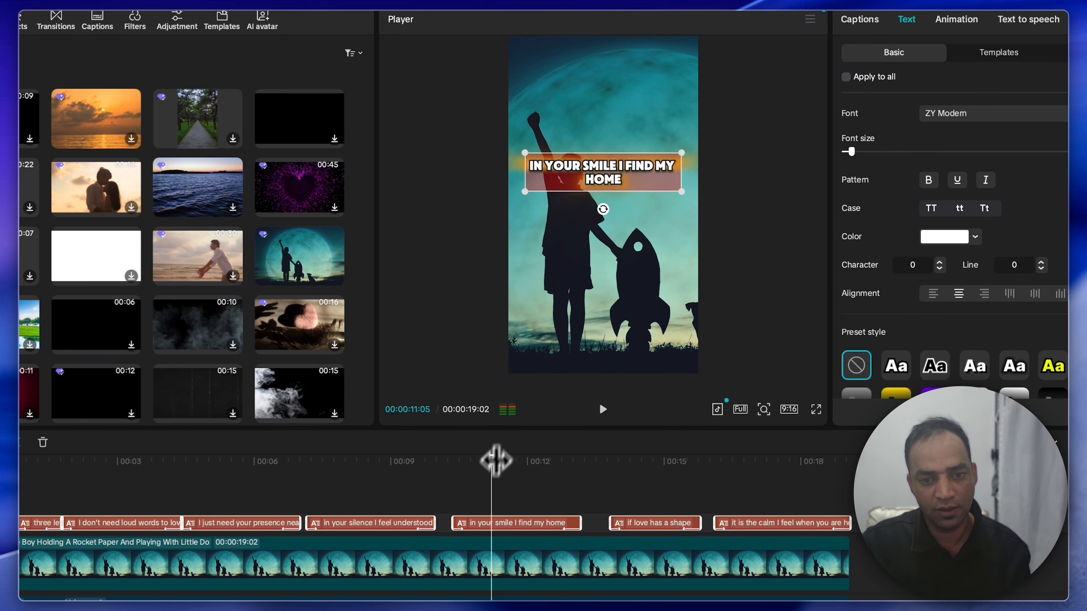
{"action": "left_click", "coordinate": [693, 461]}
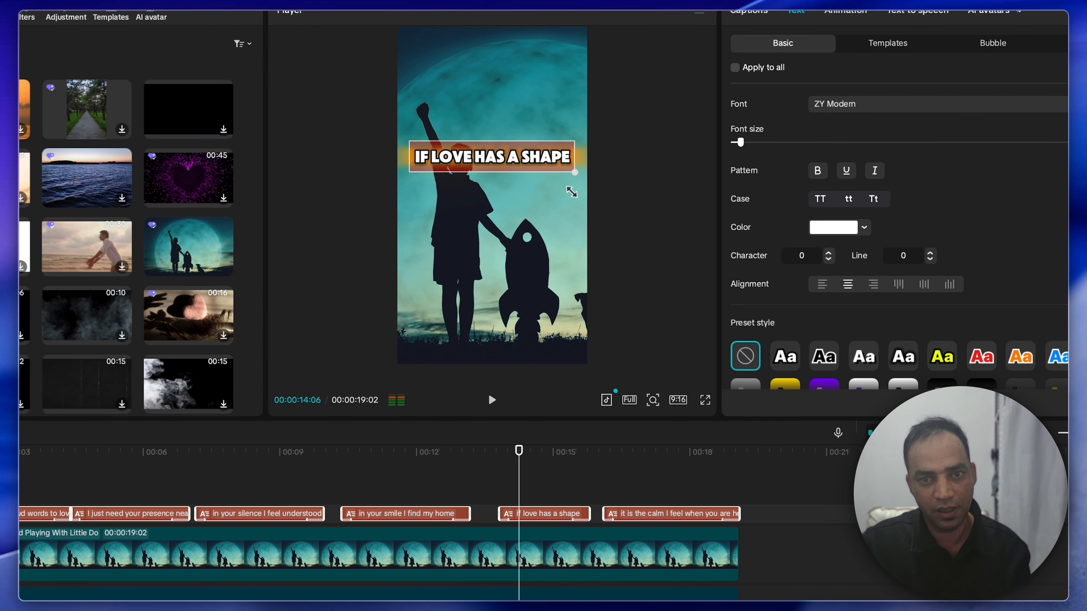
{"action": "left_click_drag", "start_coordinate": [593, 156], "coordinate": [594, 245]}
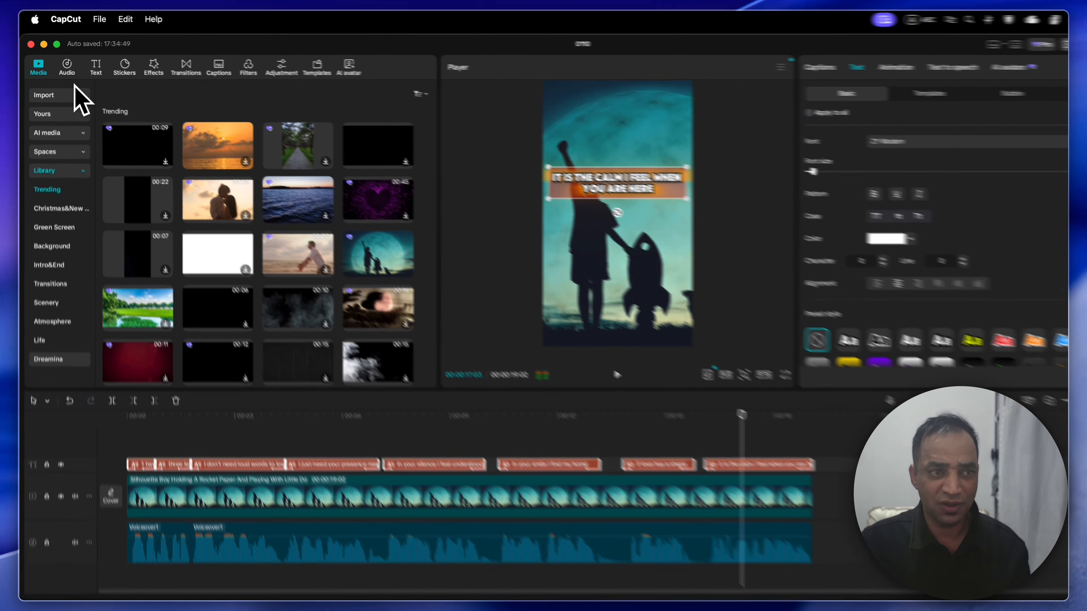
Step: Look at the music library, switch to Safari and show the free tracks in YouTube Studio's Creator Music
{"action": "left_click", "coordinate": [61, 60]}
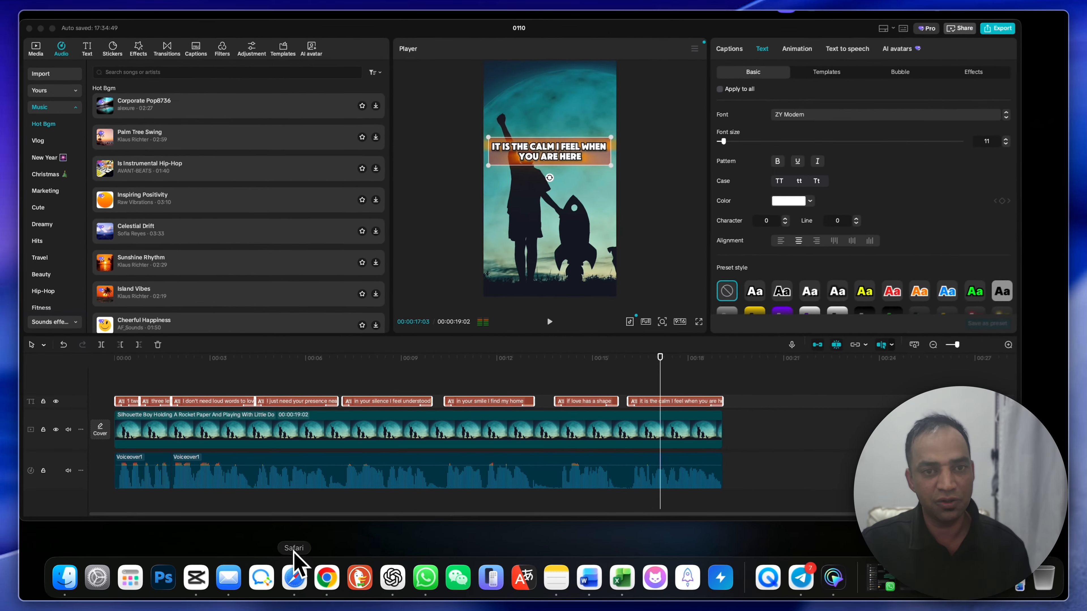
{"action": "left_click", "coordinate": [297, 575]}
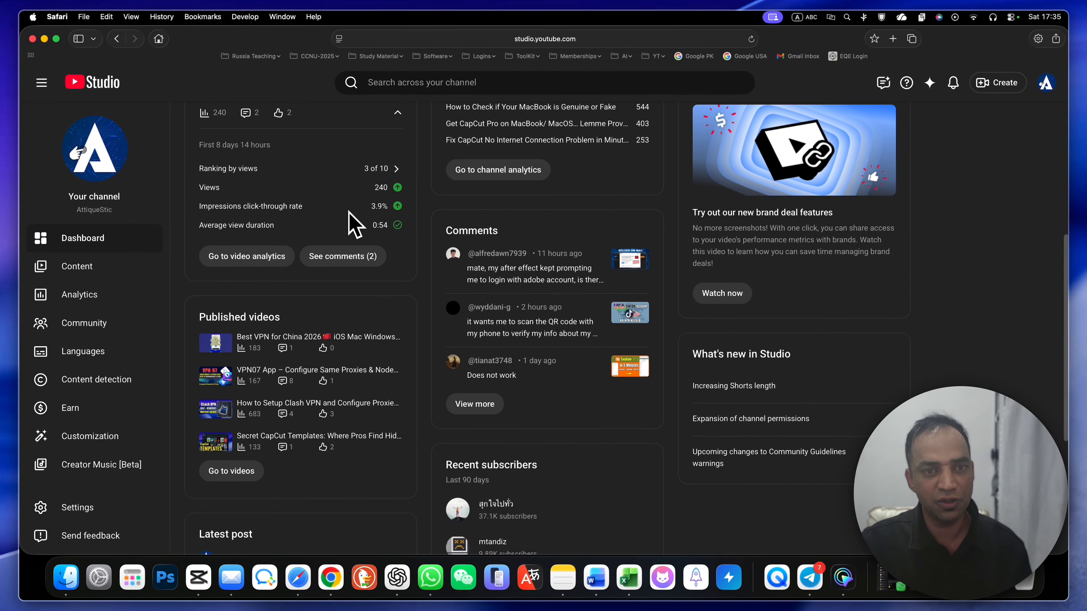
{"action": "left_click", "coordinate": [99, 472]}
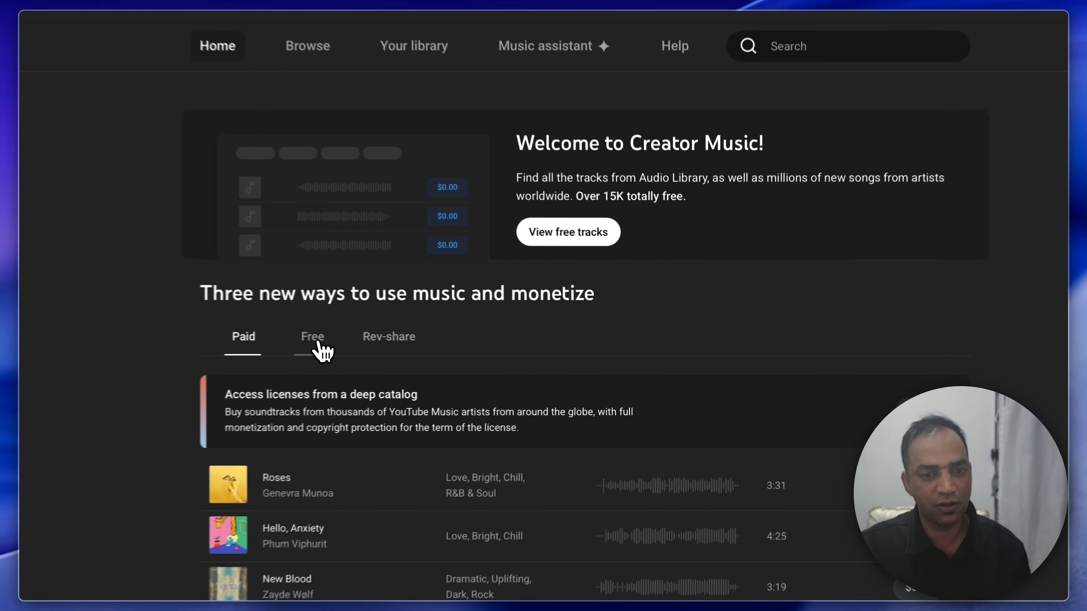
{"action": "left_click", "coordinate": [421, 345]}
Step: Search Creator Music for "poetry" and preview the track "Soldier, Poet, King"
{"action": "left_click", "coordinate": [798, 18]}
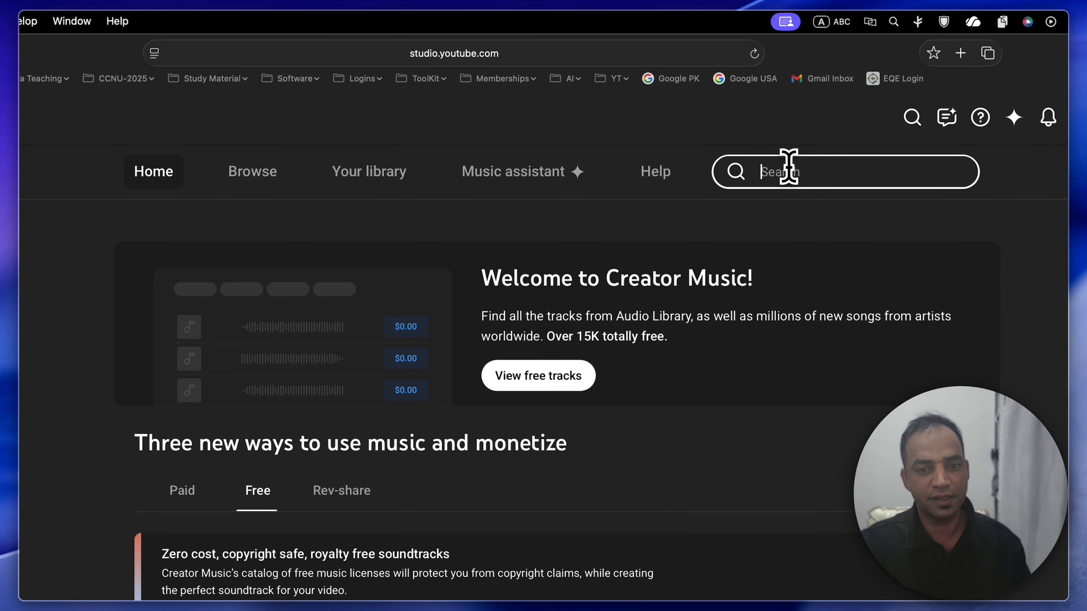
{"action": "type", "text": "po"}
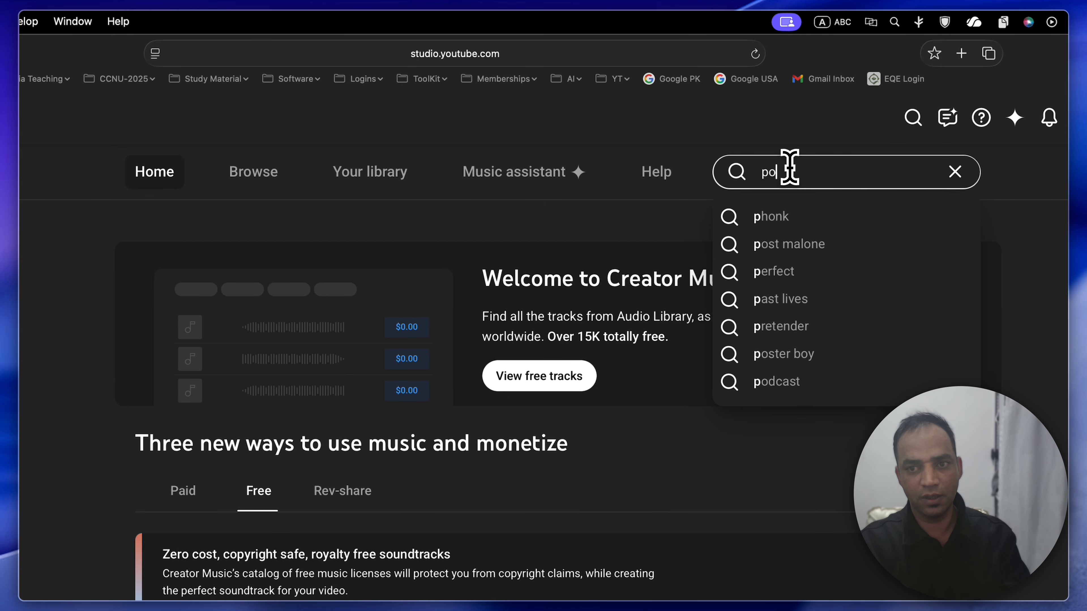
{"action": "type", "text": "etry"}
{"action": "key", "text": "Return"}
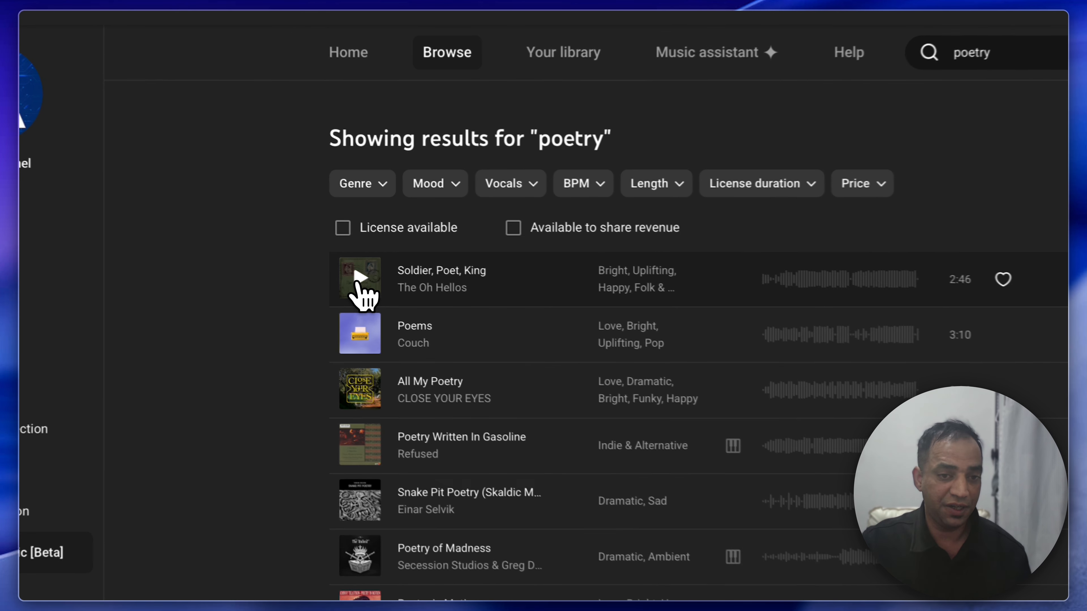
{"action": "left_click", "coordinate": [474, 296]}
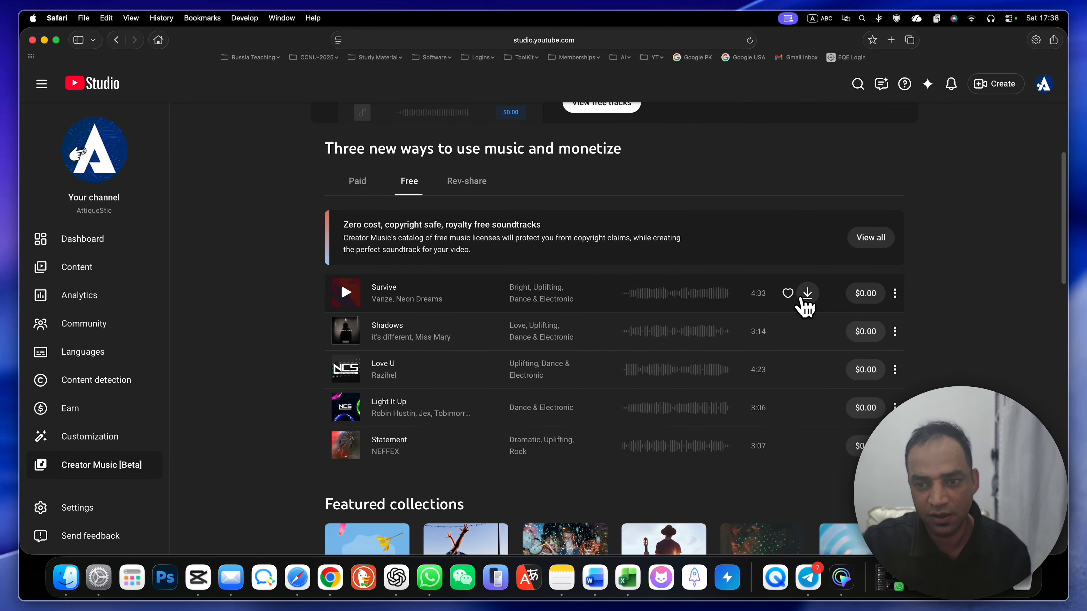
Step: Download the free track "Survive" by Vanze and check it among the browser's downloads
{"action": "left_click", "coordinate": [807, 294]}
{"action": "left_click", "coordinate": [573, 492]}
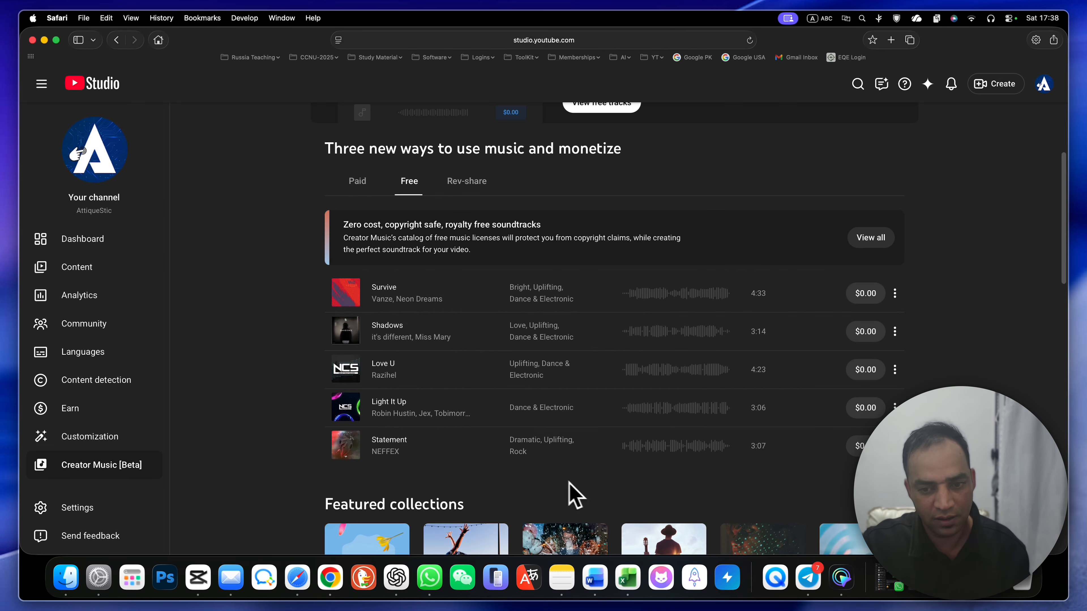
{"action": "left_click", "coordinate": [1017, 40]}
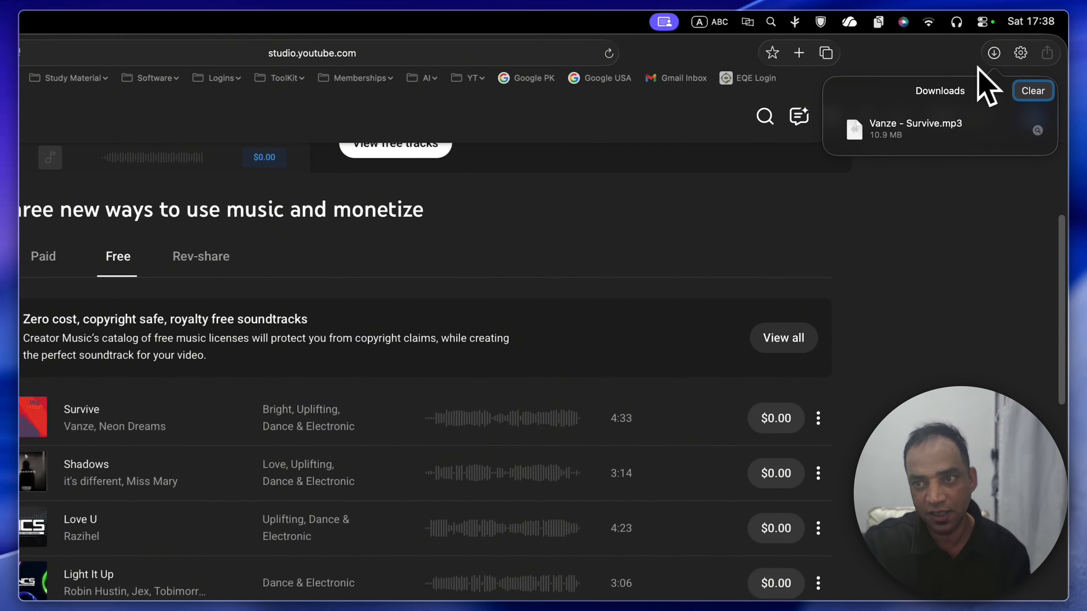
Step: Add the downloaded Vanze - Survive.mp3 from its folder to the CapCut timeline beneath the voiceover, with a 0.8 s fade-in
{"action": "left_click", "coordinate": [1037, 131]}
{"action": "left_click_drag", "start_coordinate": [606, 171], "coordinate": [328, 421]}
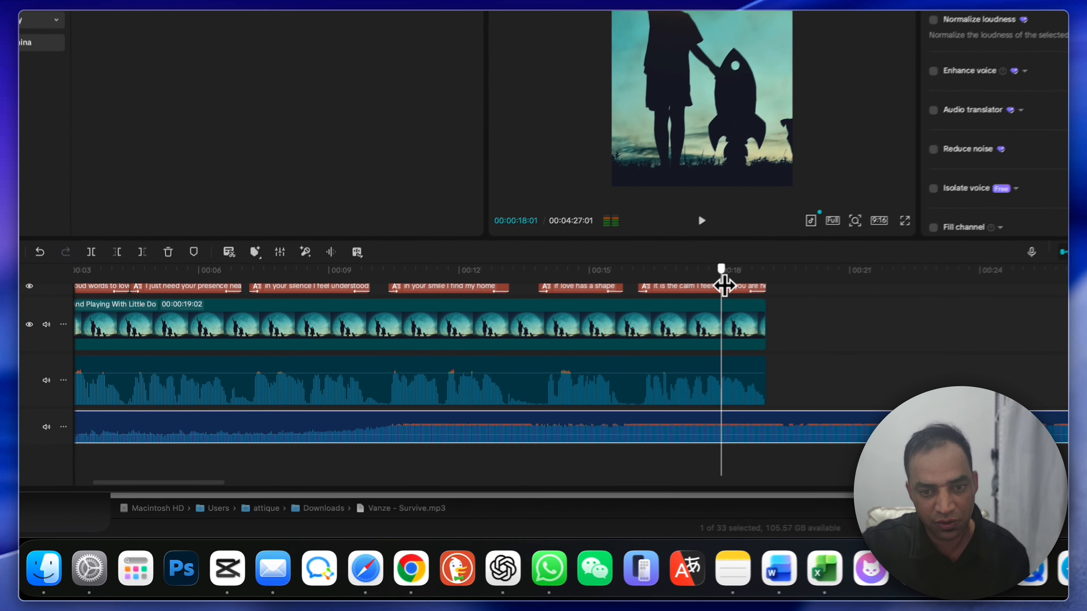
Step: Split the music track at 00:00:19:02, where the background clip ends, and delete the part after it
{"action": "left_click_drag", "start_coordinate": [720, 276], "coordinate": [795, 268]}
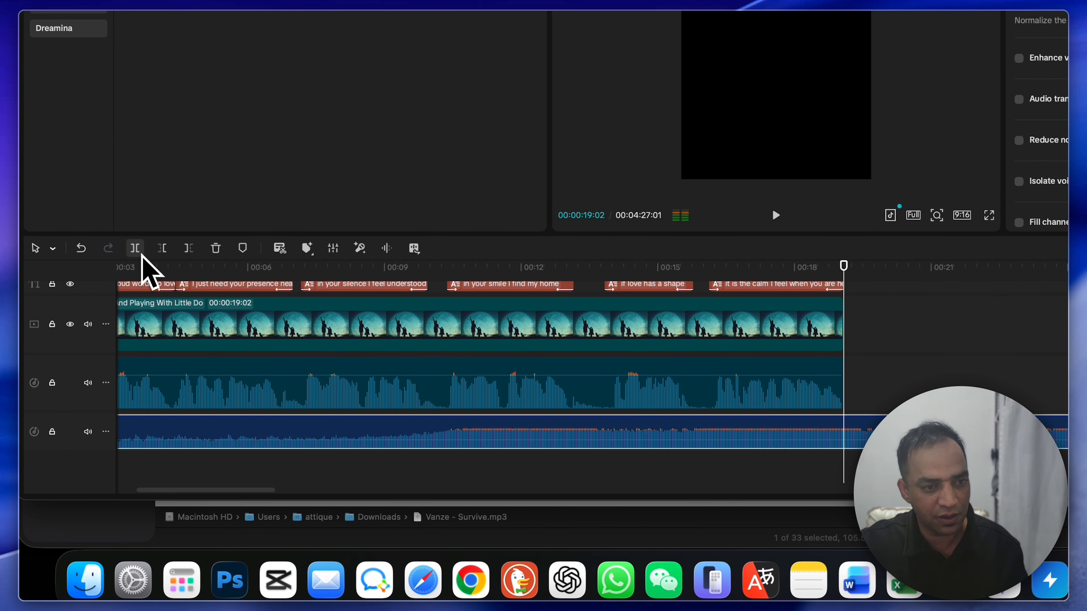
{"action": "left_click", "coordinate": [137, 250]}
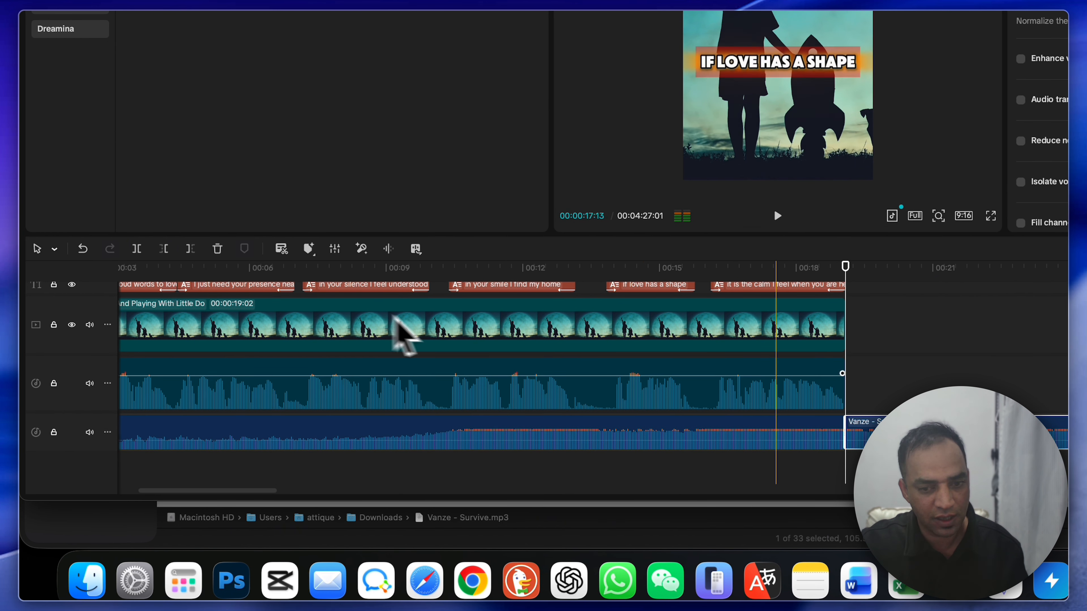
{"action": "key", "text": "BackSpace"}
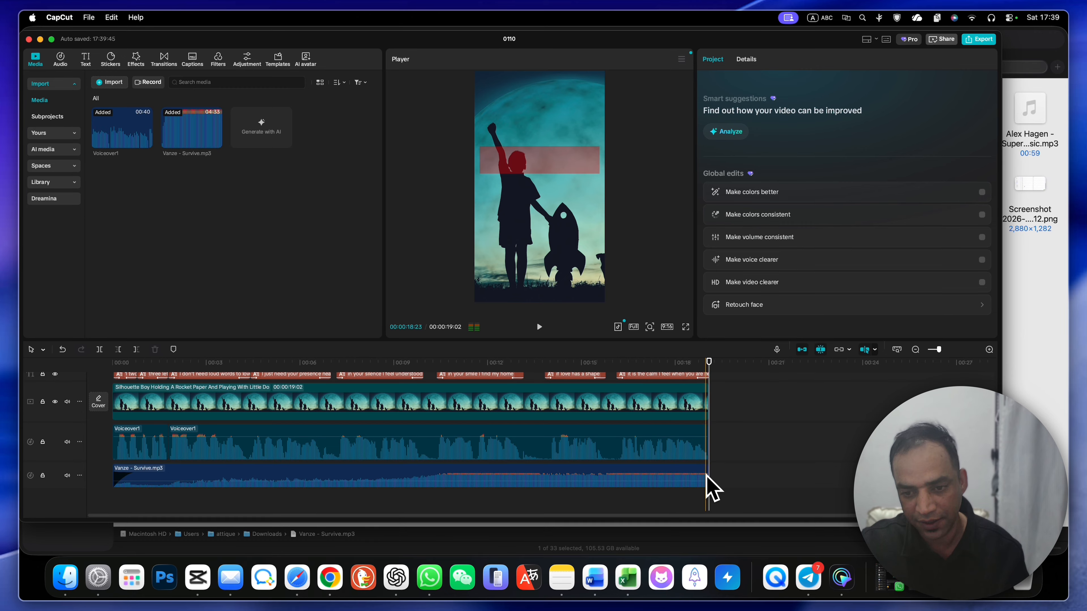
Step: Give the end of the music track a 1.0 s fade-out and play part of the video to check the sound
{"action": "left_click", "coordinate": [707, 477]}
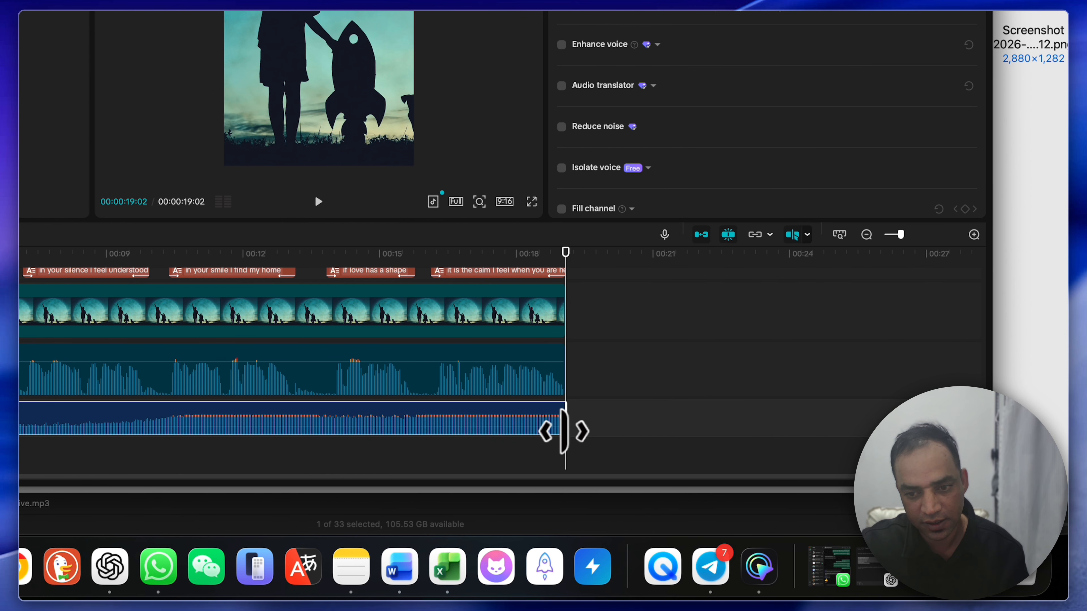
{"action": "left_click_drag", "start_coordinate": [565, 417], "coordinate": [518, 419]}
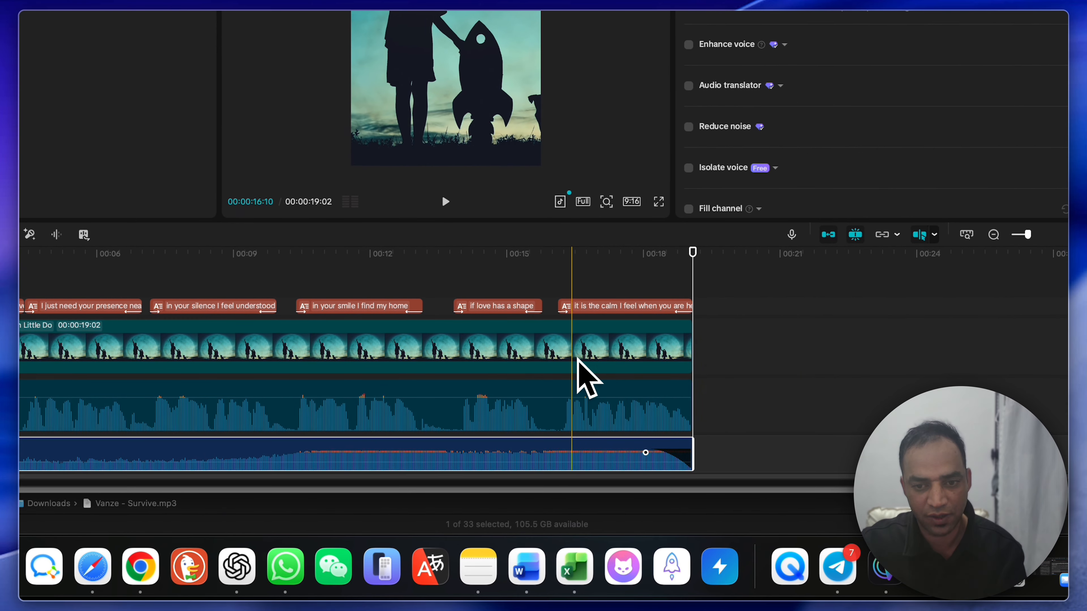
{"action": "left_click", "coordinate": [449, 304]}
{"action": "key", "text": "space"}
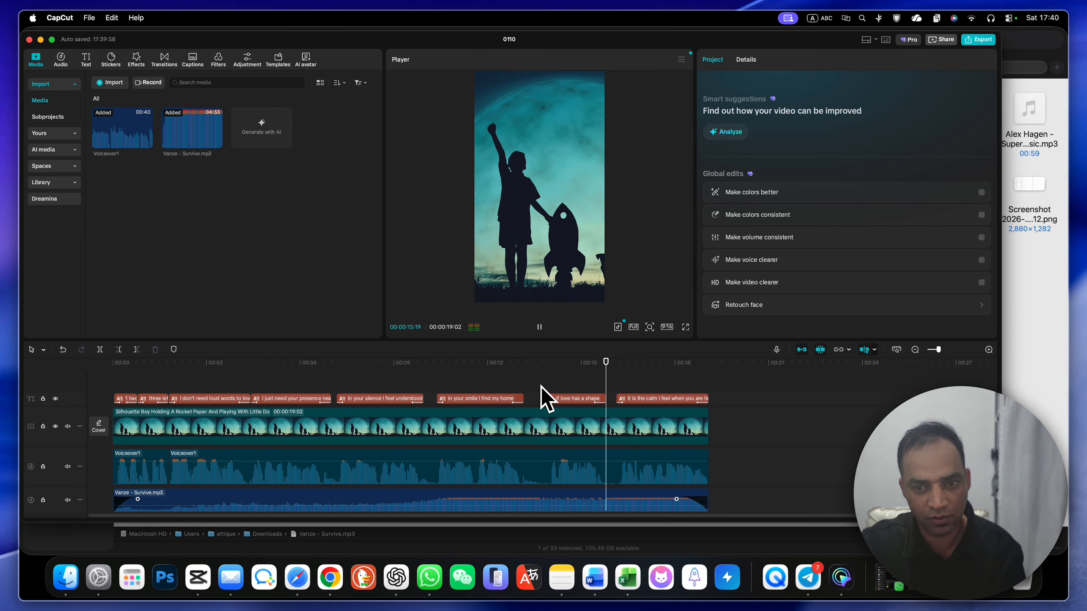
{"action": "key", "text": "space"}
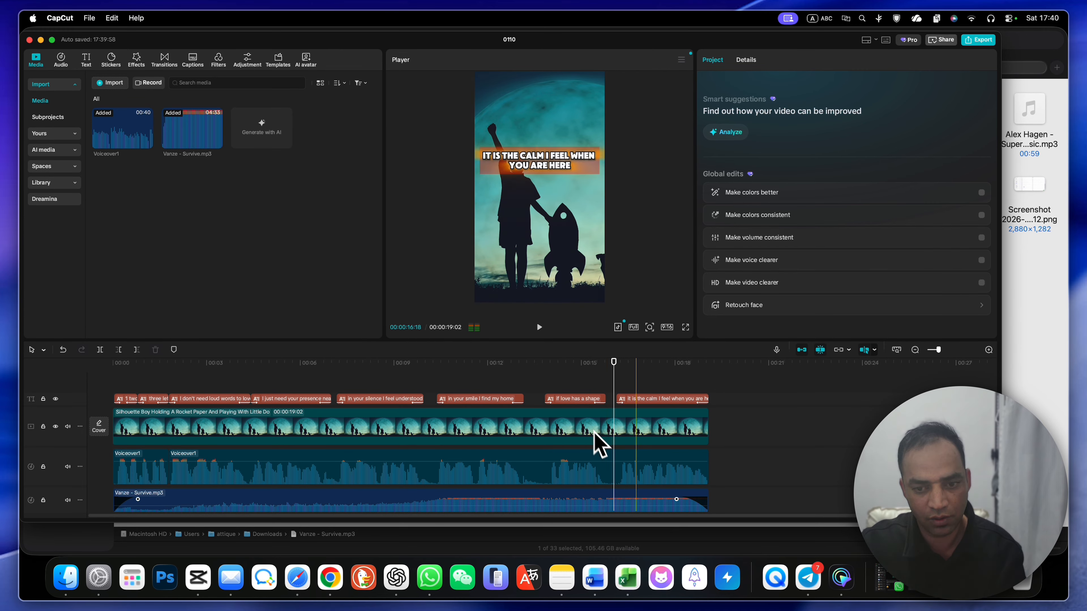
Step: Lower the music track's volume to -22.8 dB and play the video to check the balance with the voiceover
{"action": "left_click", "coordinate": [555, 500]}
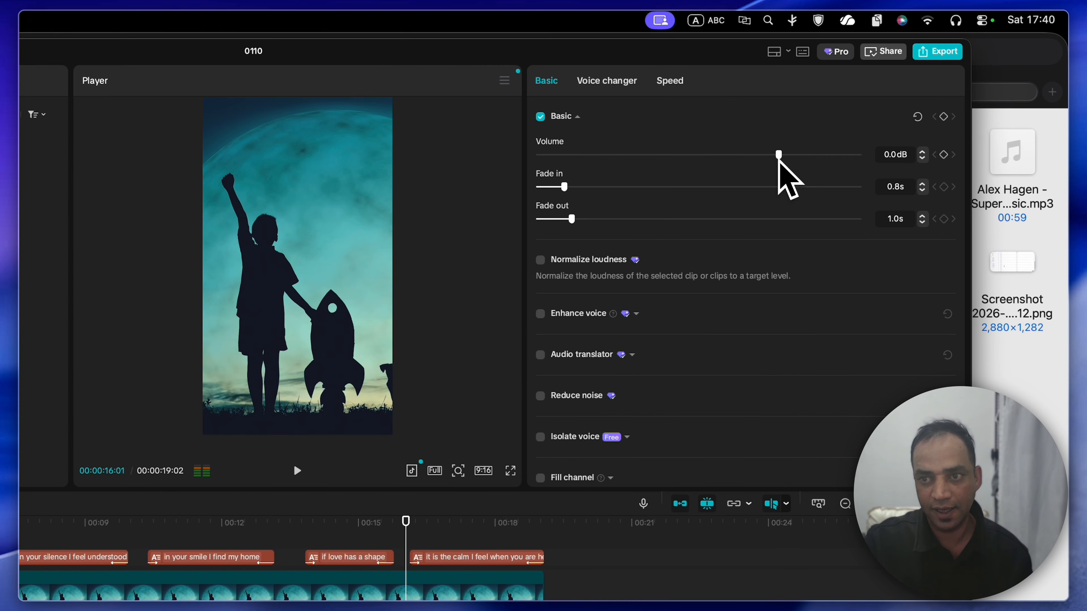
{"action": "left_click_drag", "start_coordinate": [778, 161], "coordinate": [687, 161]}
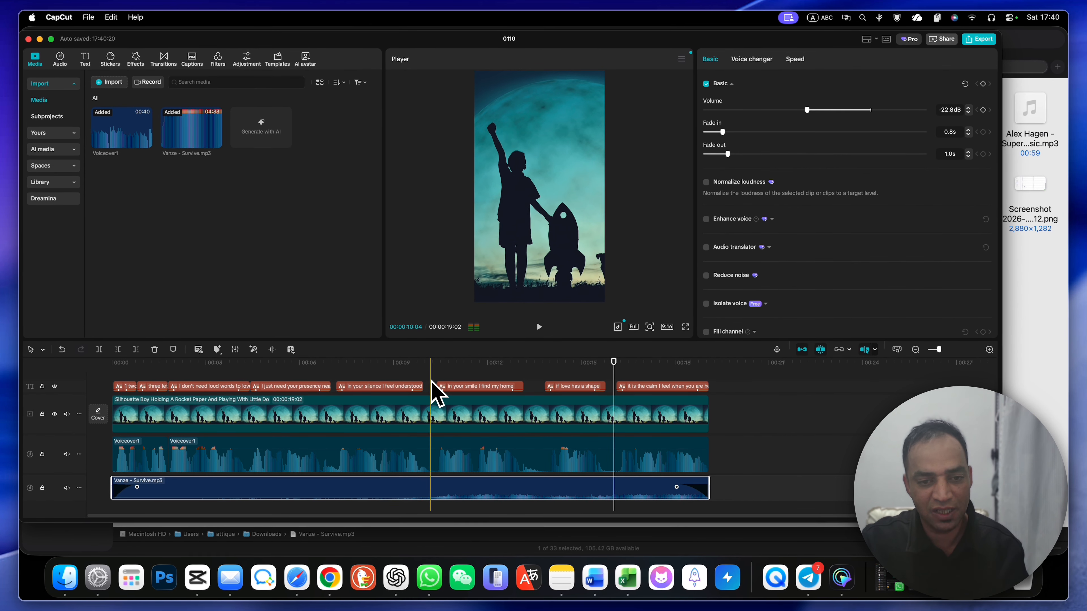
{"action": "left_click", "coordinate": [353, 320]}
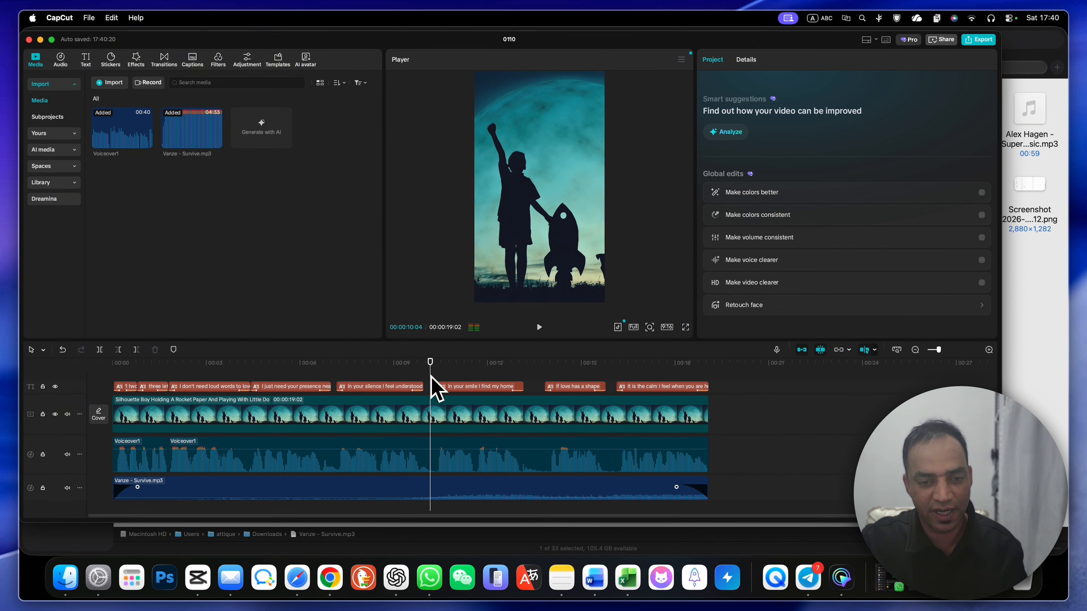
{"action": "key", "text": "space"}
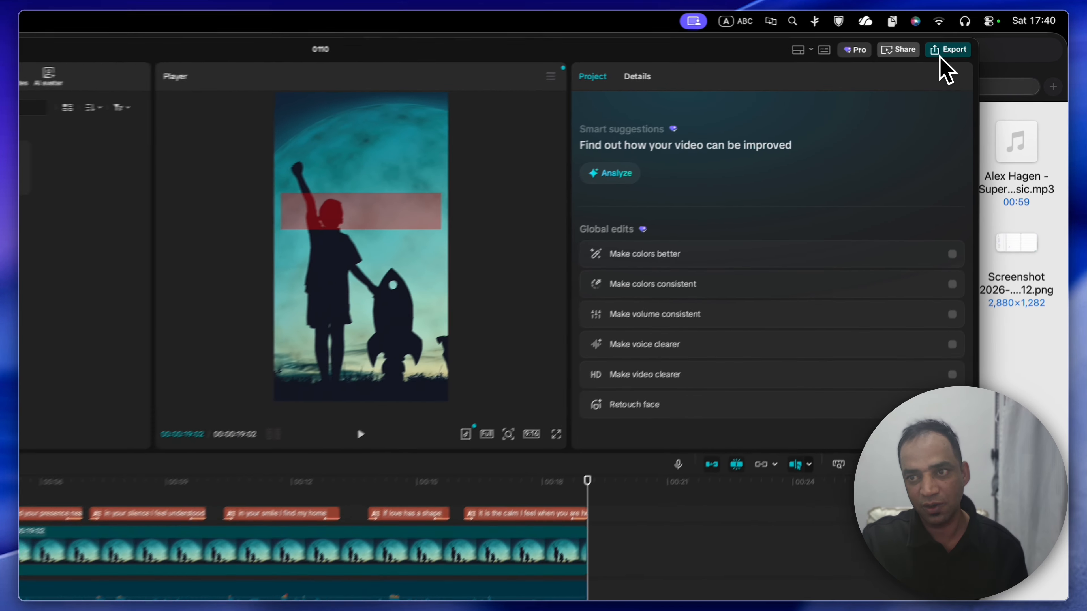
Step: Export the video under the name poetry, keeping 4K resolution, Higher bit rate, HEVC codec, mp4 format and 24fps
{"action": "left_click", "coordinate": [979, 39]}
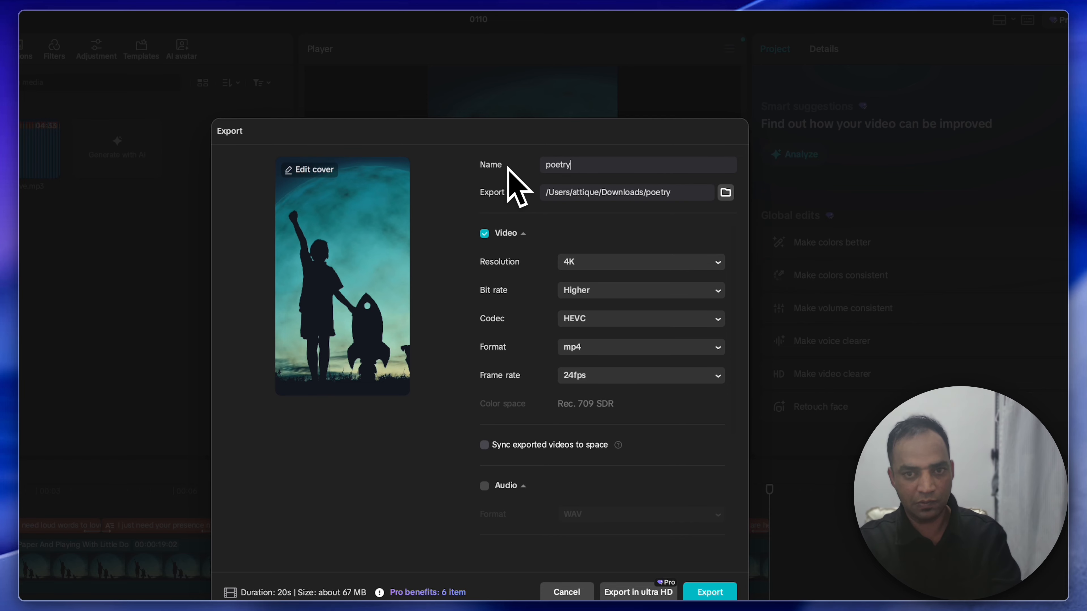
{"action": "left_click", "coordinate": [616, 262]}
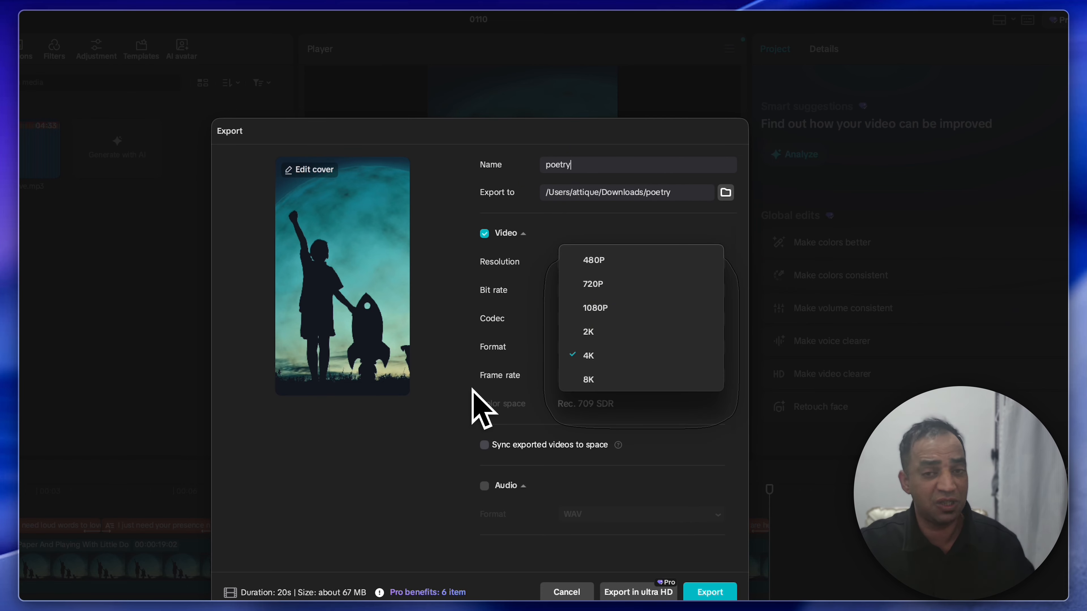
{"action": "left_click", "coordinate": [427, 449]}
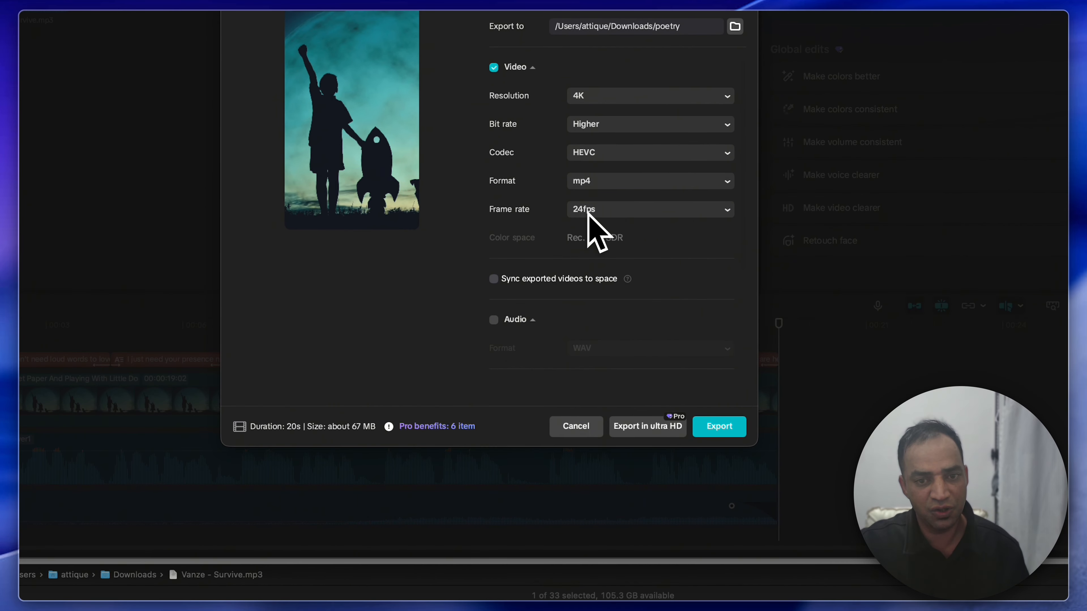
{"action": "left_click", "coordinate": [580, 378]}
{"action": "left_click", "coordinate": [396, 347]}
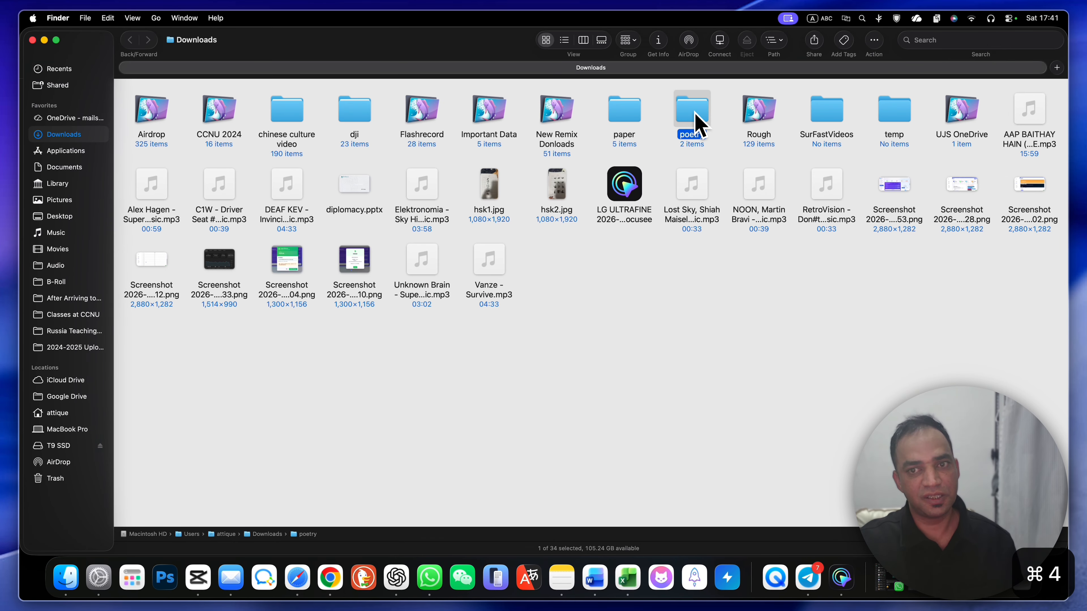
Step: Open the exported poetry.mp4 in VLC, watch part of it, close the player and return to CapCut
{"action": "double_click", "coordinate": [695, 113]}
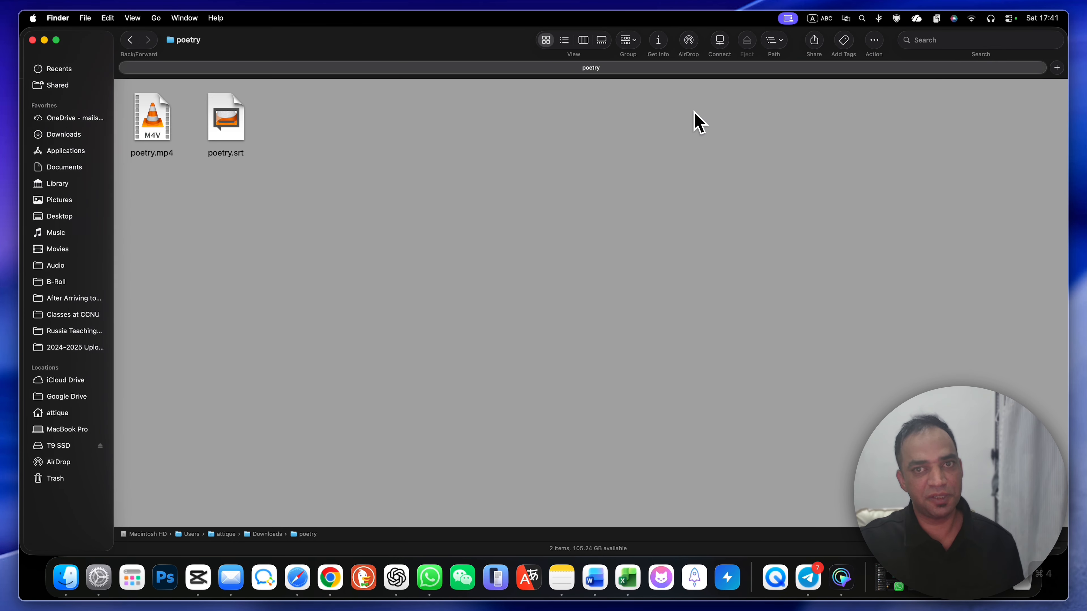
{"action": "double_click", "coordinate": [152, 119]}
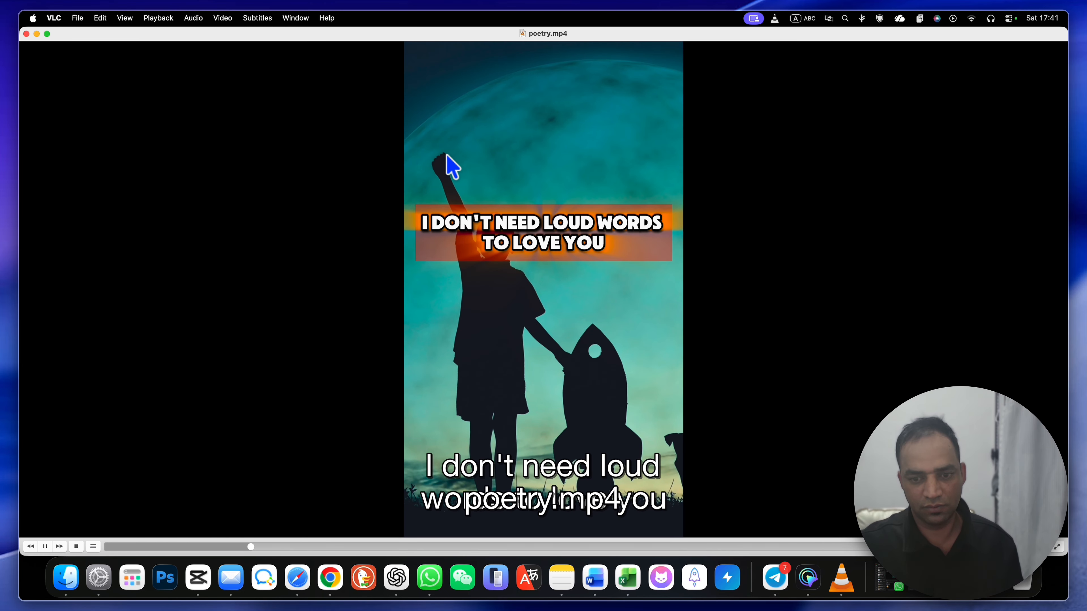
{"action": "key", "text": "space"}
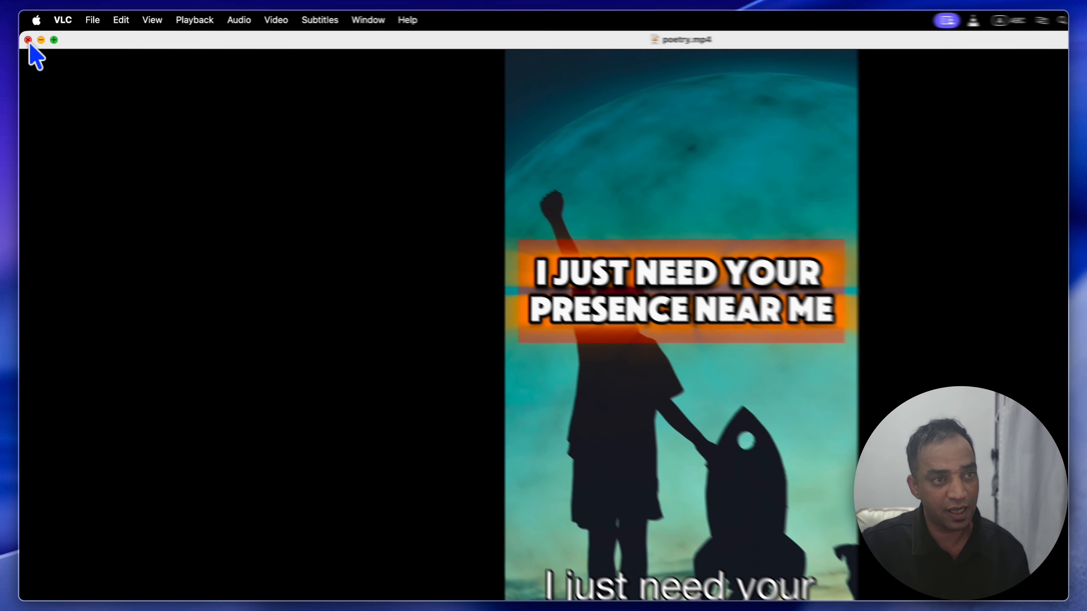
{"action": "left_click", "coordinate": [26, 33]}
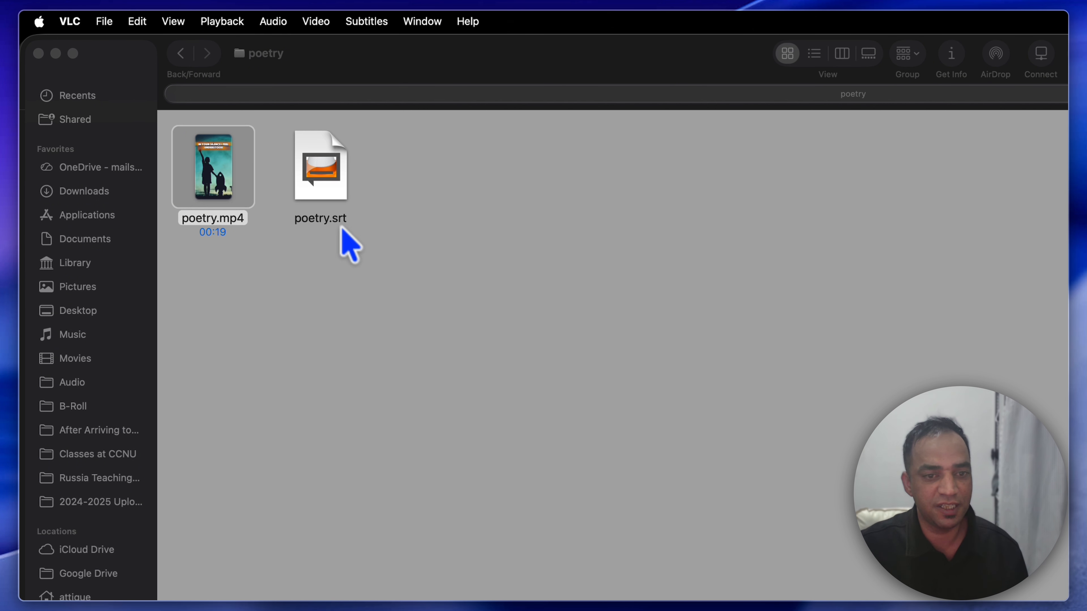
{"action": "left_click", "coordinate": [259, 571]}
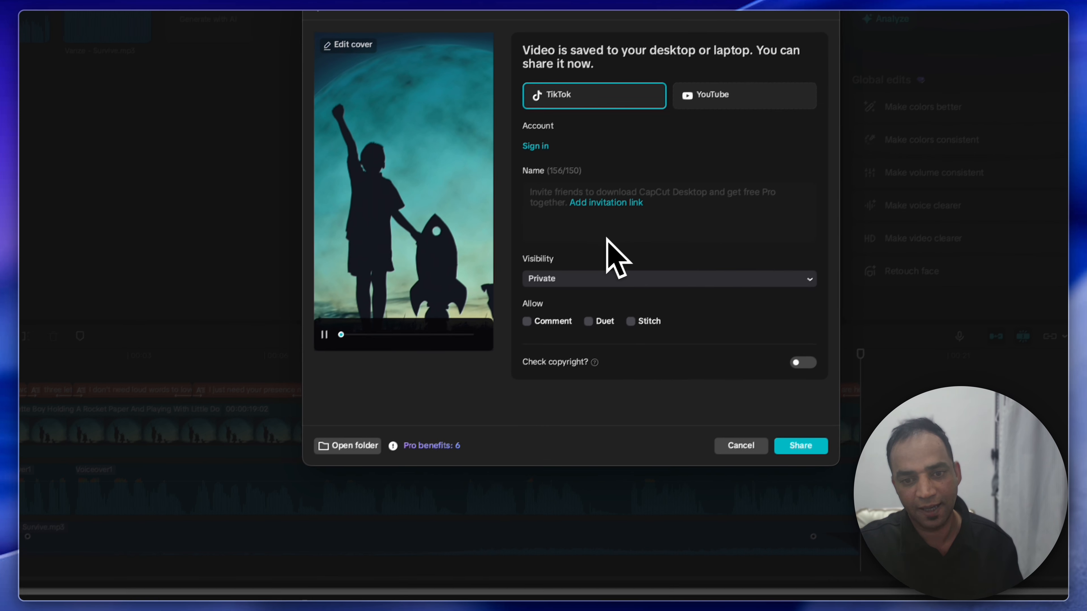